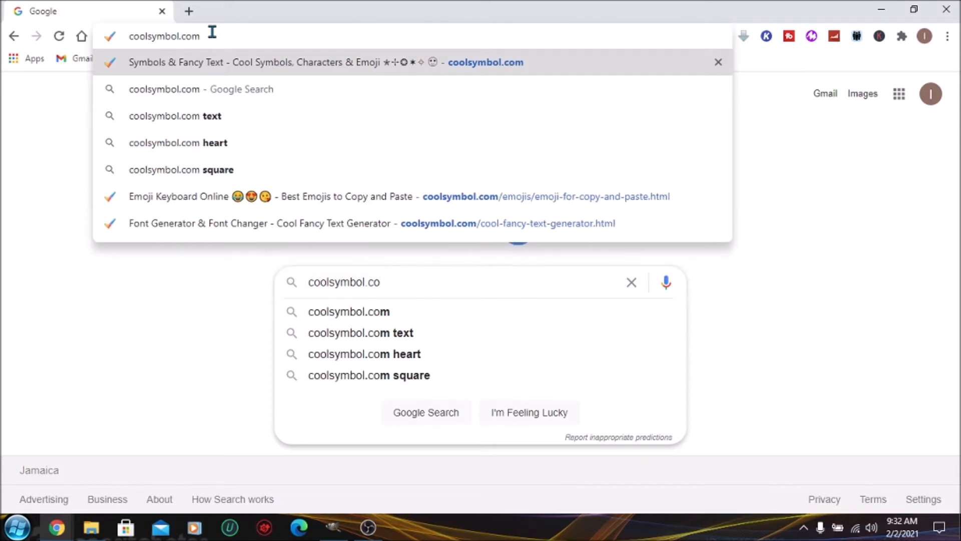
# Step: Open coolsymbol.com's Font Generator & Font Changer and enter "Lesson 1- Common Nouns" as the text to convert
pyautogui.press('Return')
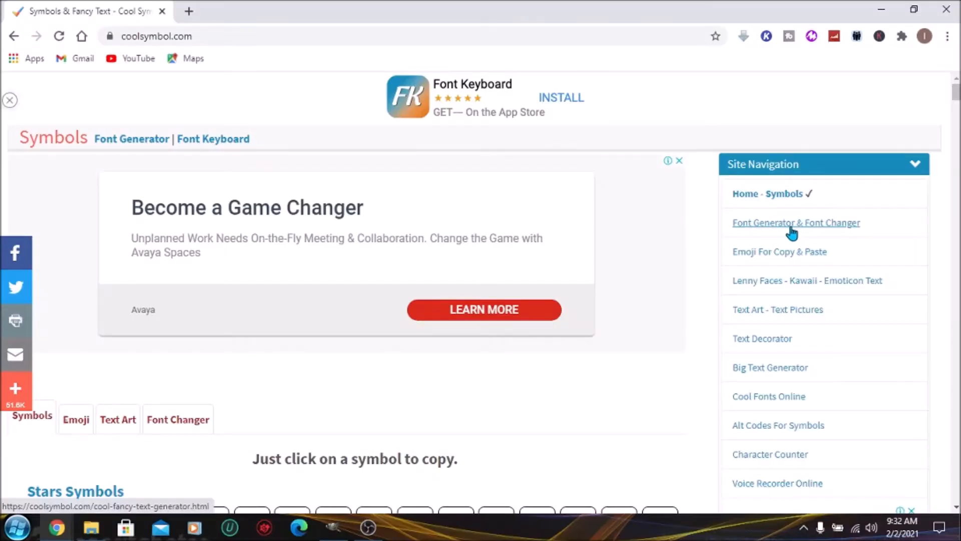
pyautogui.click(791, 232)
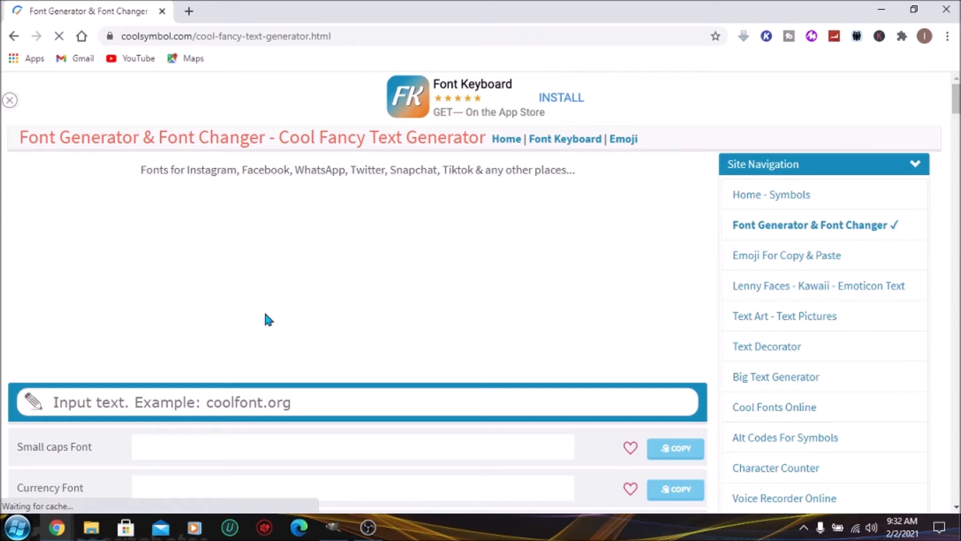
pyautogui.click(313, 283)
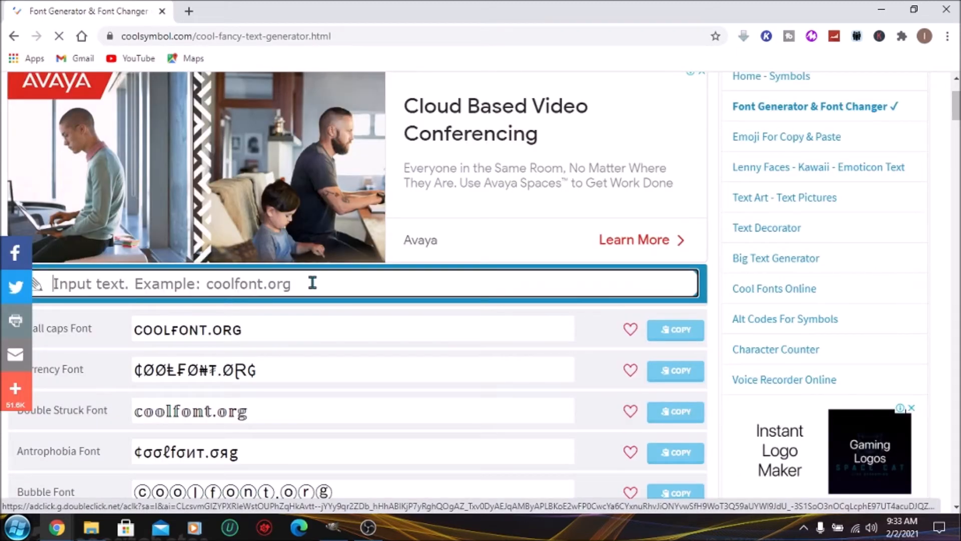
pyautogui.write('Lesson 1-')
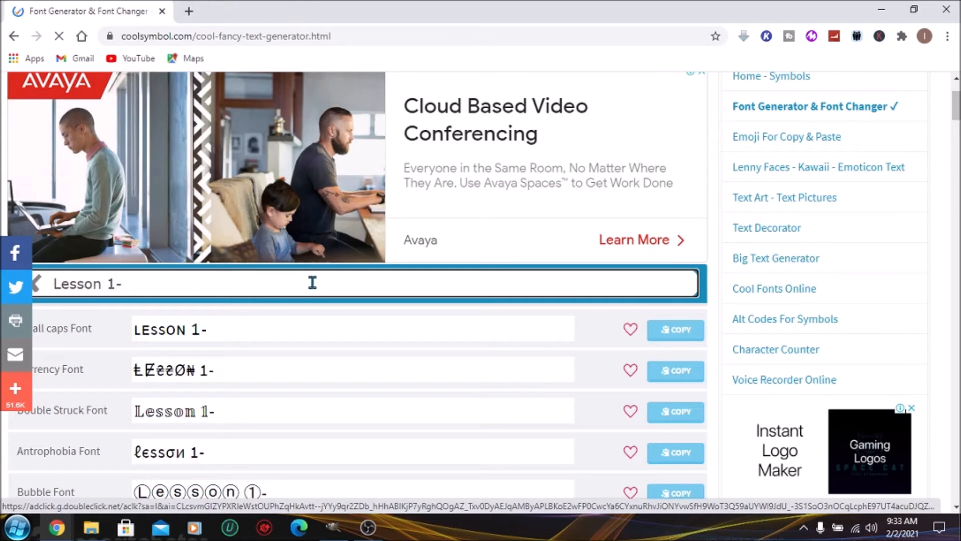
pyautogui.write(' Common')
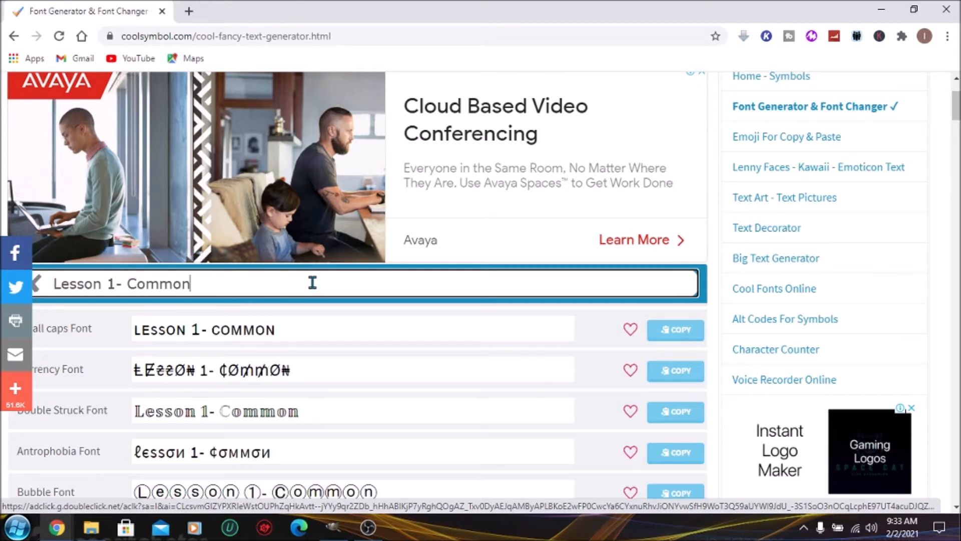
pyautogui.write(' Nouns')
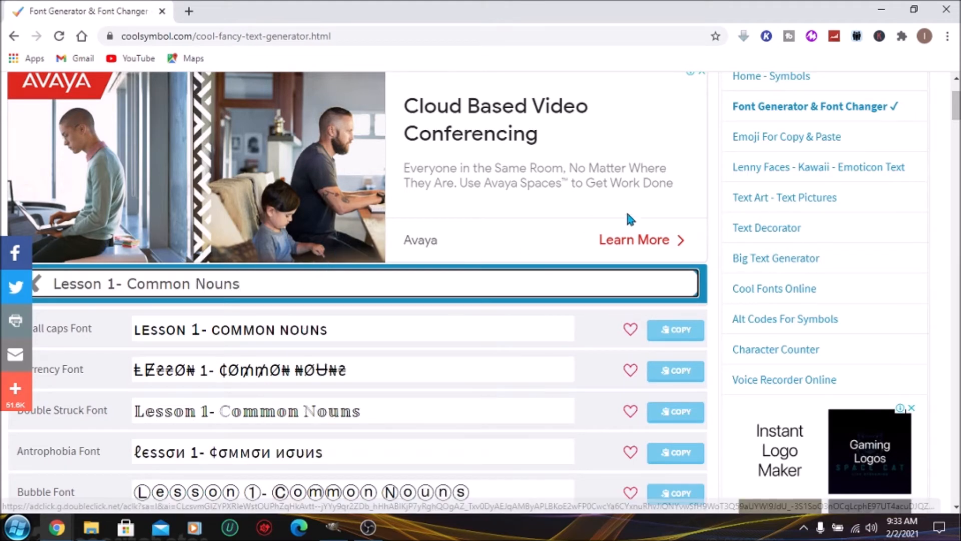
# Step: Copy the Black bubble Font version of the lesson title
pyautogui.moveTo(956, 106); pyautogui.dragTo(956, 125)
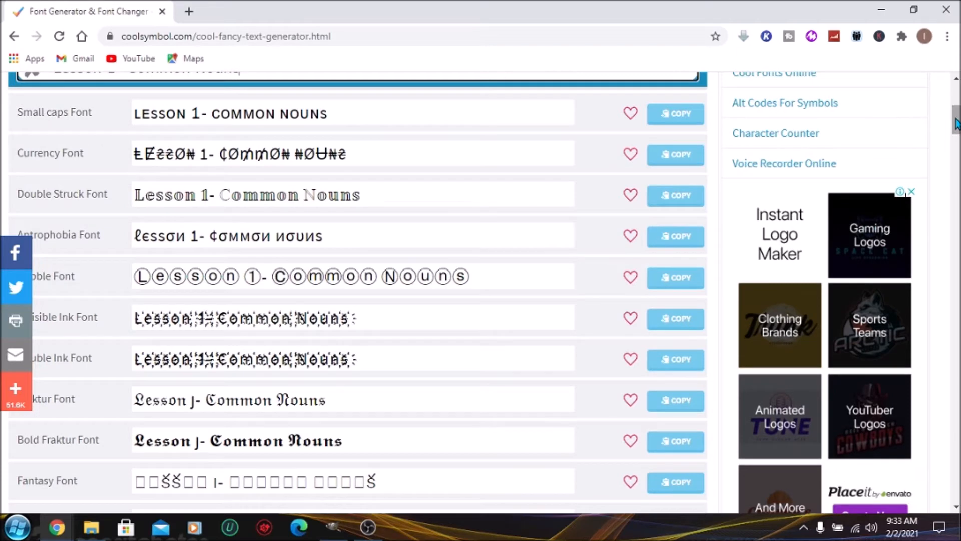
pyautogui.moveTo(956, 124); pyautogui.dragTo(956, 146)
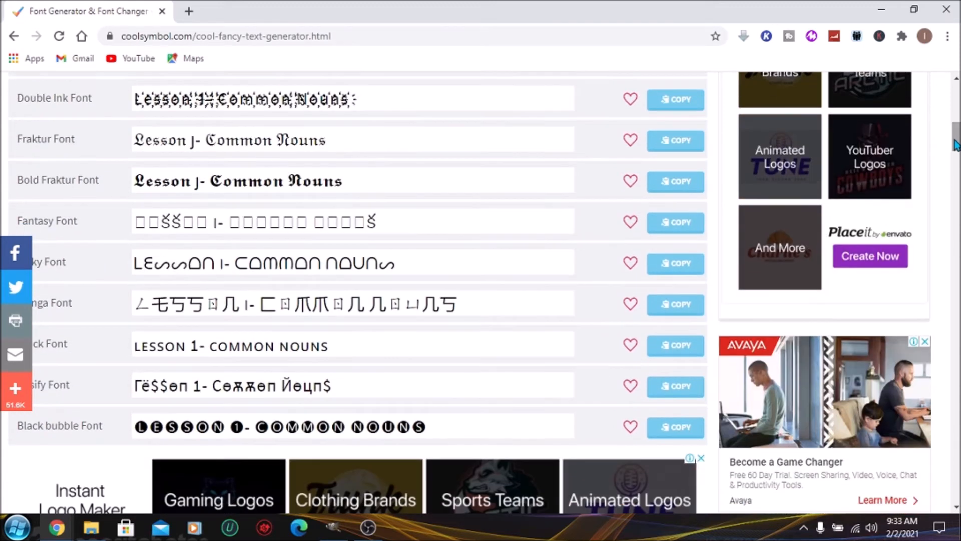
pyautogui.click(676, 429)
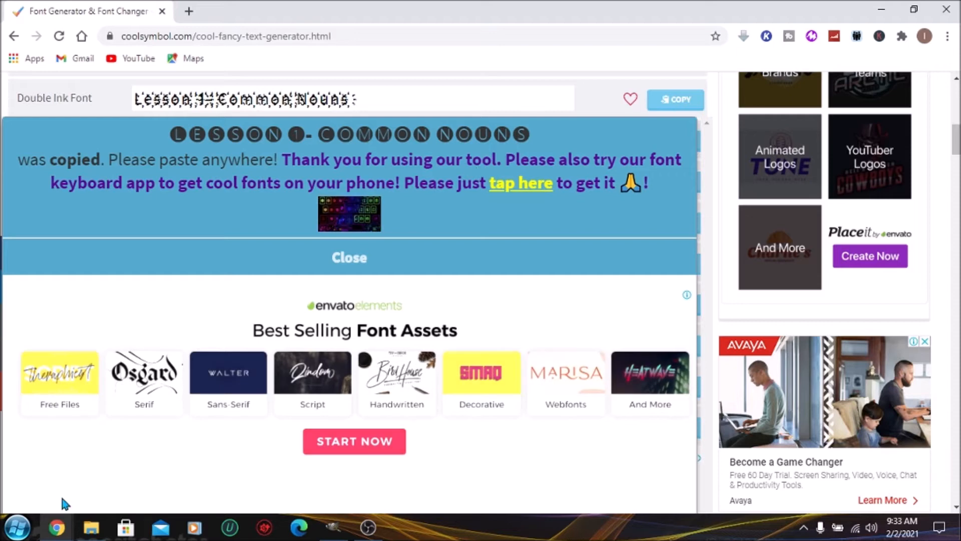
# Step: Switch to the Google Classroom window and rename the "Lesson 1- Common Nouns" topic with the copied black bubble text
pyautogui.moveTo(56, 527)
pyautogui.click(232, 470)
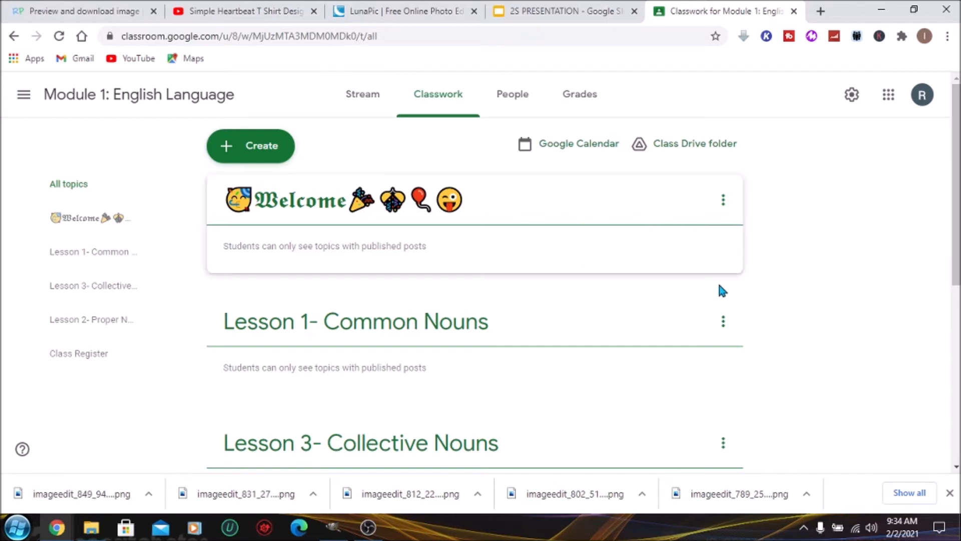
pyautogui.click(723, 324)
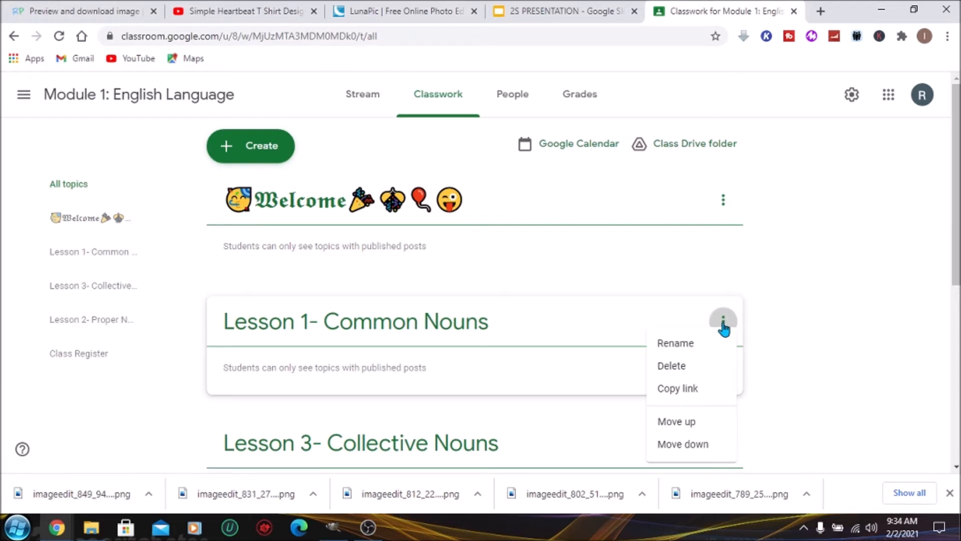
pyautogui.click(675, 344)
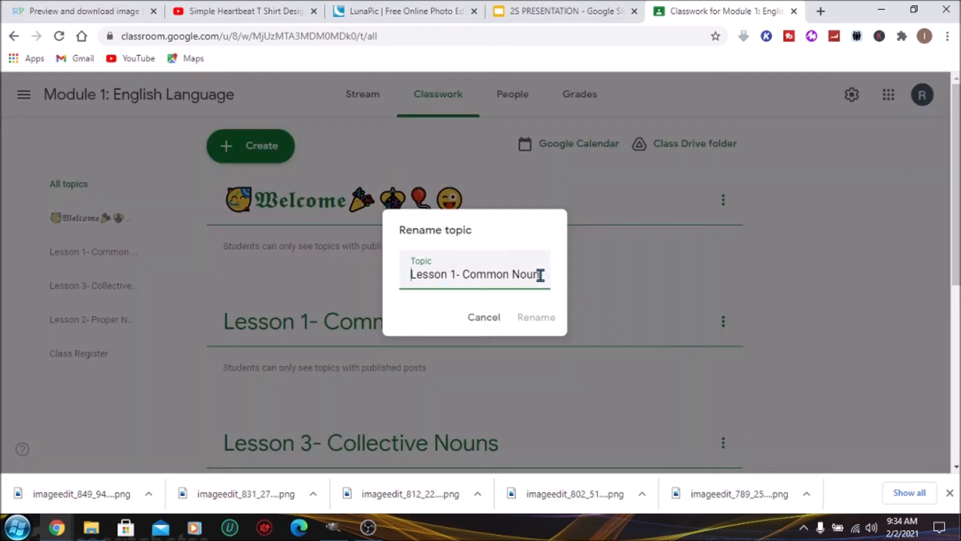
pyautogui.press('Delete')
pyautogui.press('Delete')
pyautogui.press('Delete')
pyautogui.press('Delete')
pyautogui.press('Delete')
pyautogui.press('Delete')
pyautogui.press('Delete')
pyautogui.press('Delete')
pyautogui.press('Delete')
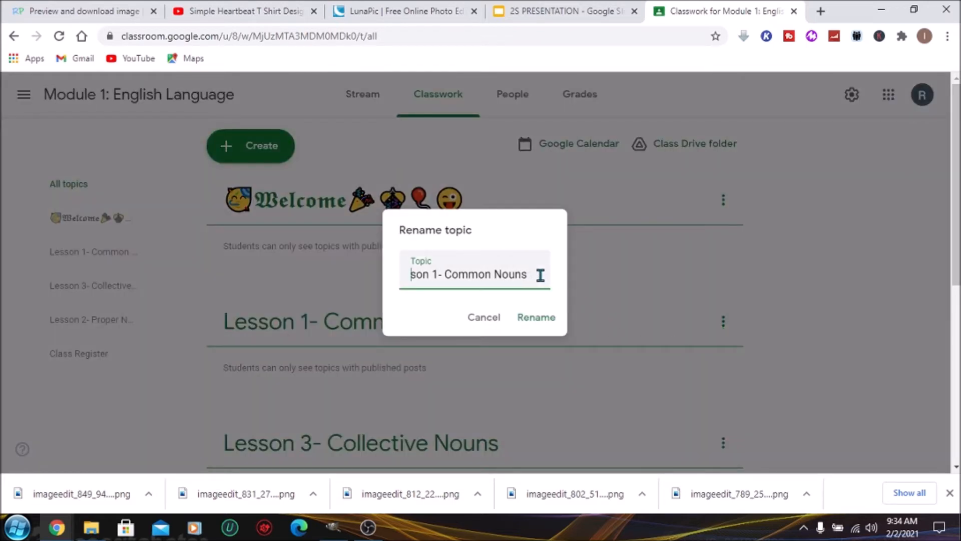
pyautogui.press('Delete')
pyautogui.press('Delete')
pyautogui.press('Delete')
pyautogui.press('Delete')
pyautogui.press('Delete')
pyautogui.press('Delete')
pyautogui.press('Delete')
pyautogui.press('Delete')
pyautogui.press('Delete')
pyautogui.press('Delete')
pyautogui.press('Delete')
pyautogui.press('Delete')
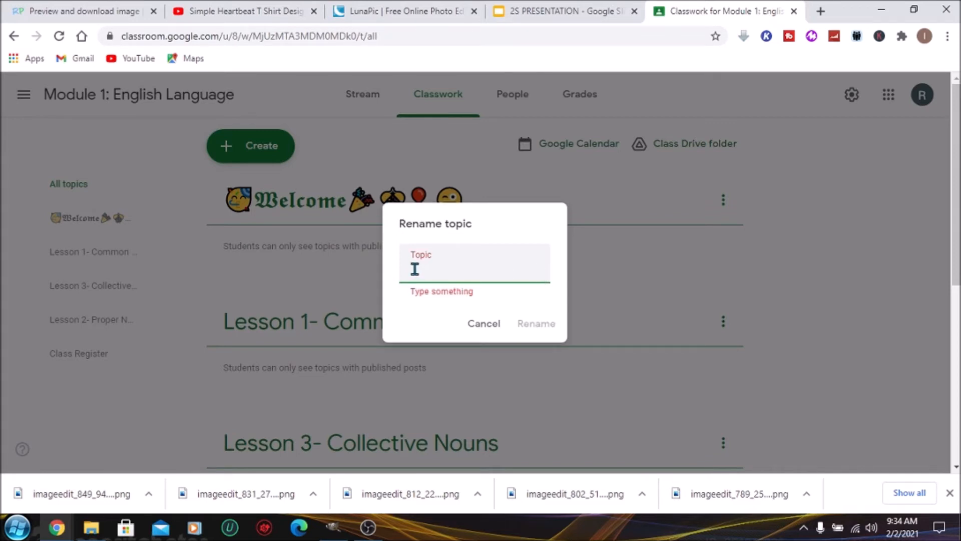
pyautogui.rightClick(414, 270)
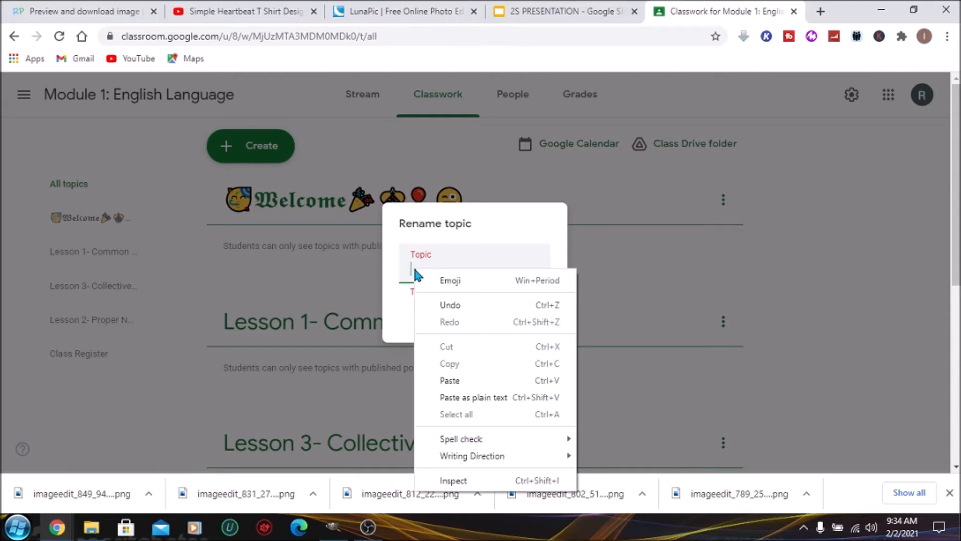
pyautogui.click(454, 382)
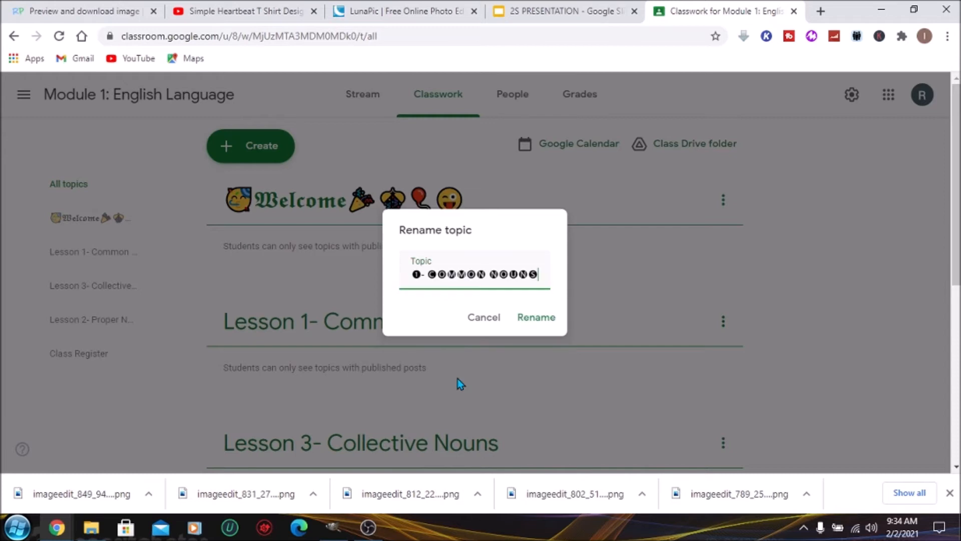
pyautogui.click(541, 323)
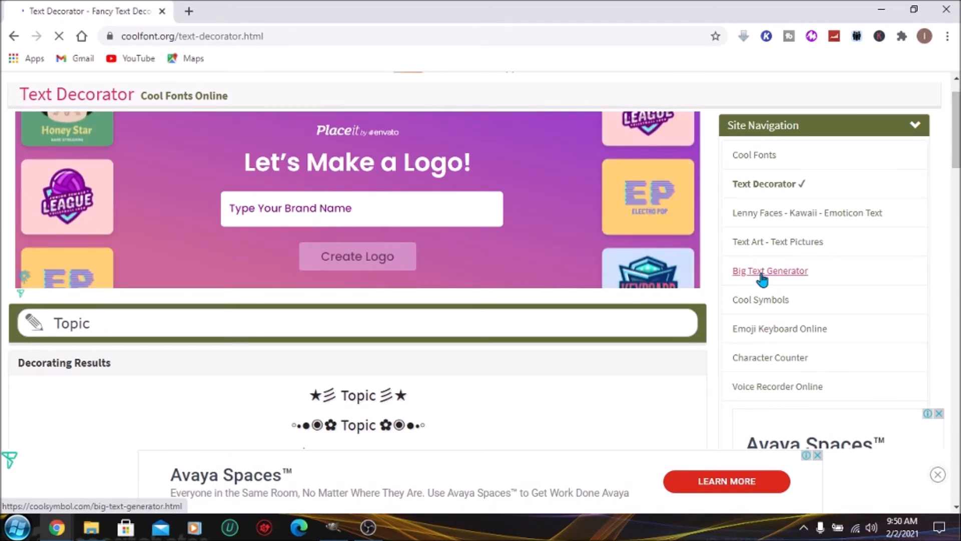
# Step: Open the Big Text Generator and examine the big text styles it offers
pyautogui.click(762, 279)
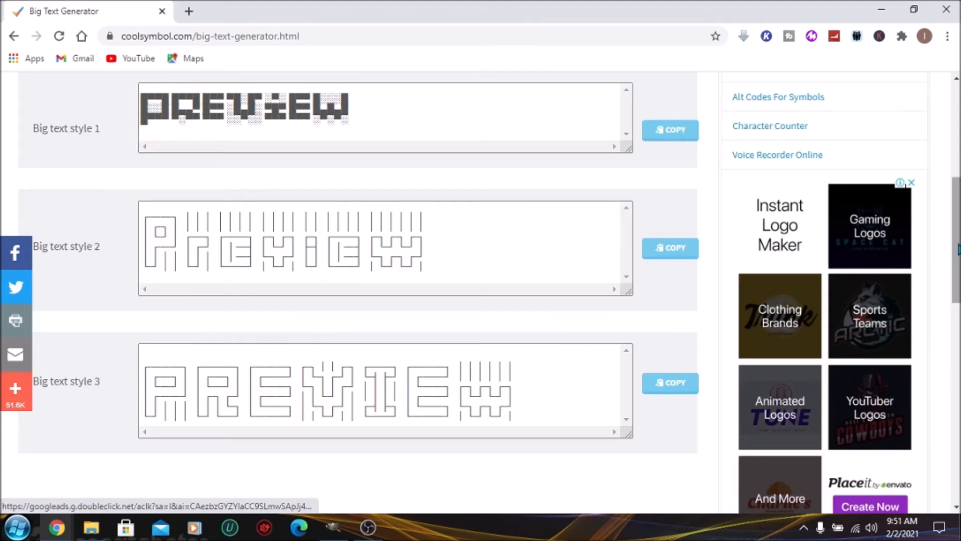
pyautogui.scroll(3, 958, 249)
pyautogui.scroll(1, 958, 249)
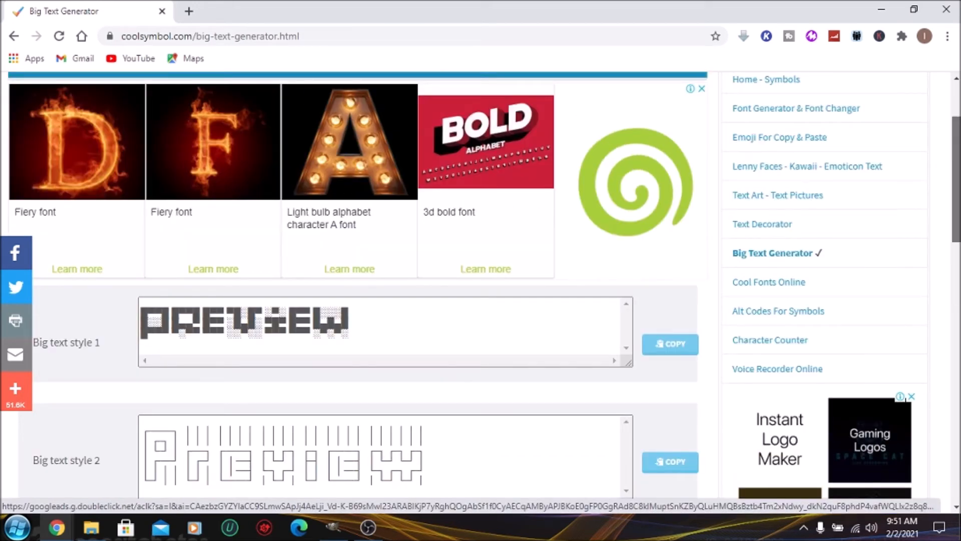
pyautogui.scroll(-1, 958, 249)
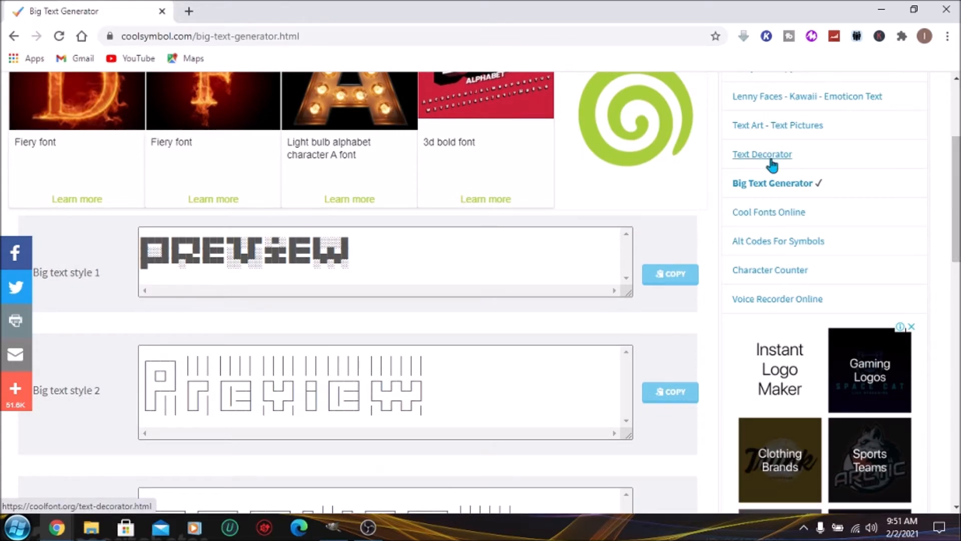
# Step: Open Cool Fonts Online, enter "topic" as the sample text and look through the font styles
pyautogui.click(748, 214)
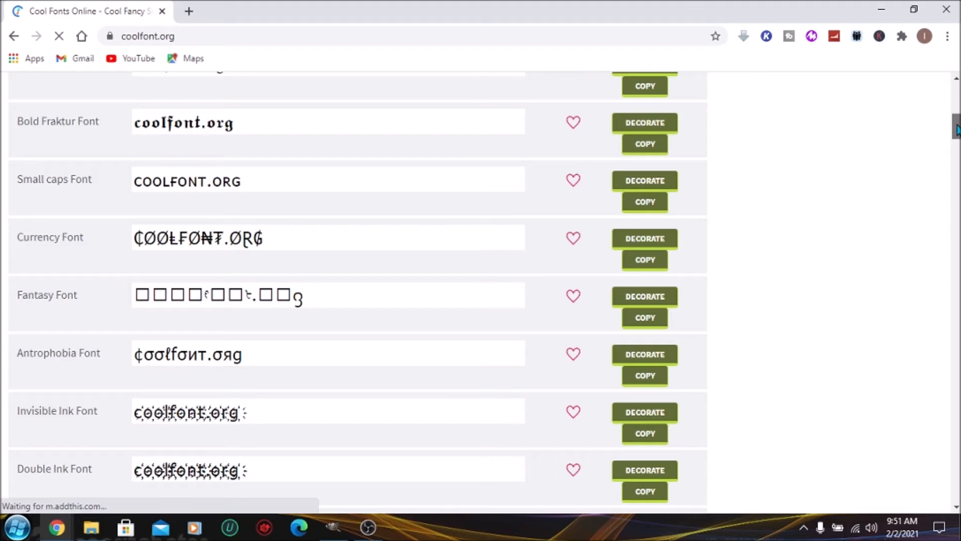
pyautogui.moveTo(955, 129); pyautogui.dragTo(955, 99)
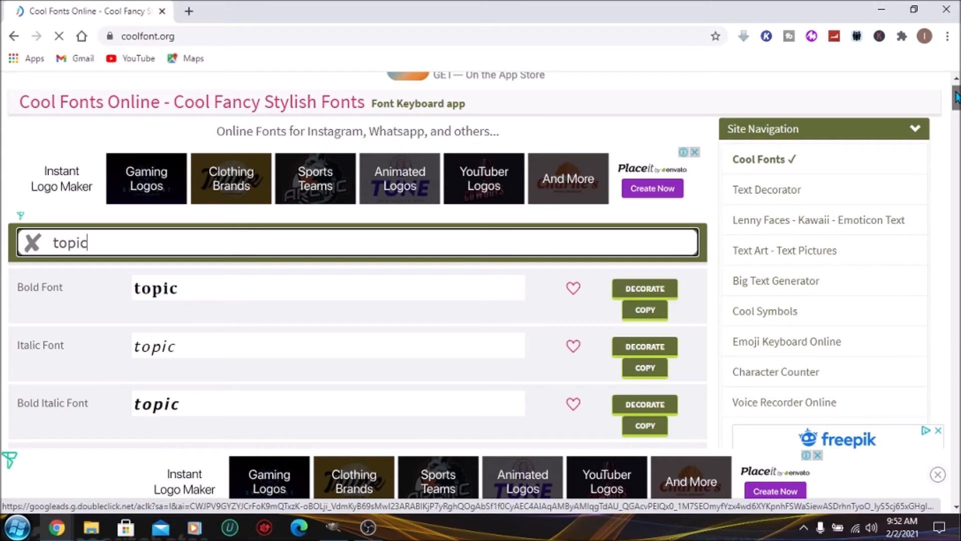
pyautogui.moveTo(957, 98); pyautogui.dragTo(960, 147)
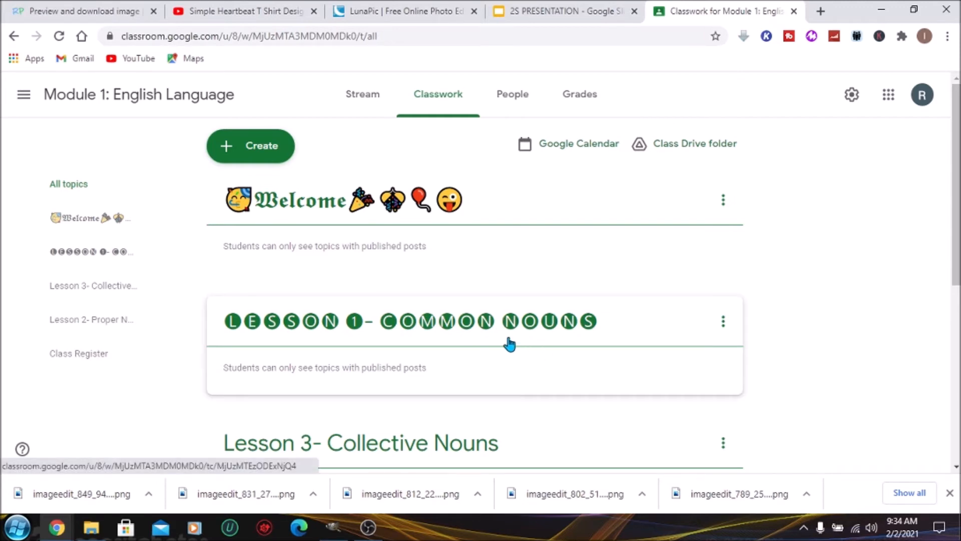
# Step: Return to the Font Generator window, dismiss the copy notice and open the Emoji For Copy & Paste page
pyautogui.moveTo(57, 527)
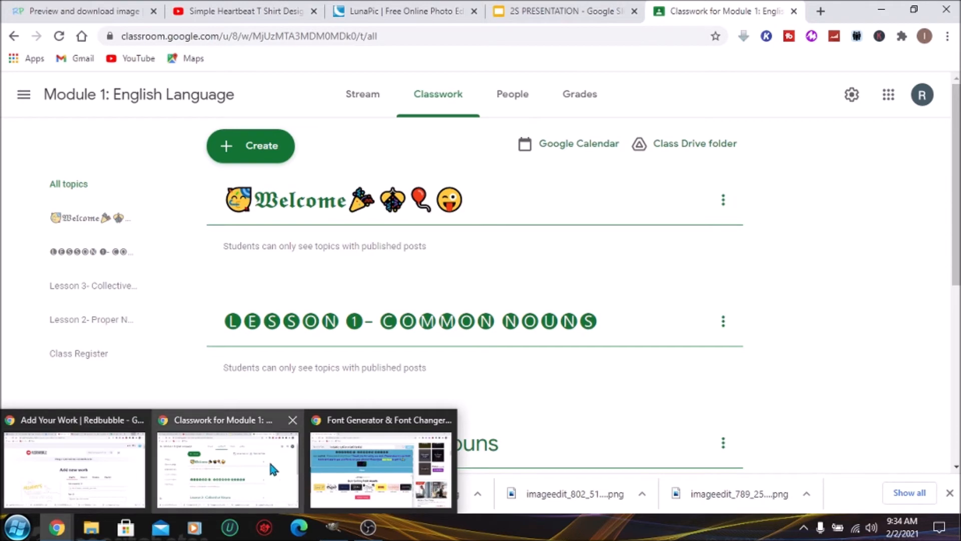
pyautogui.click(398, 489)
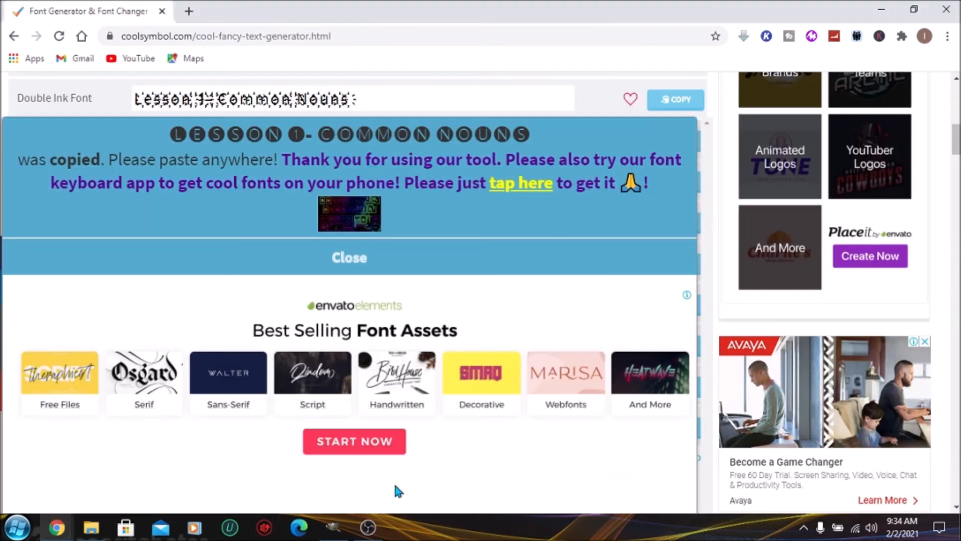
pyautogui.click(351, 259)
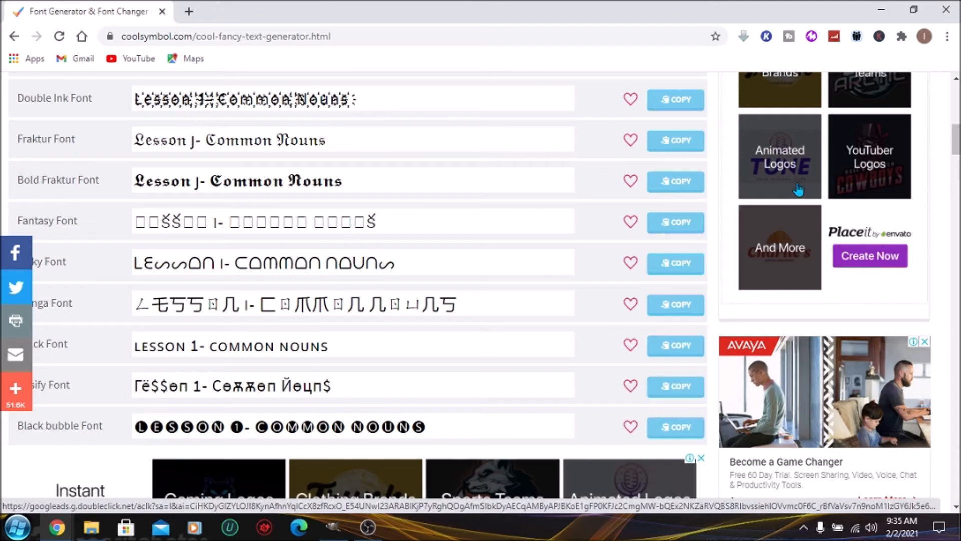
pyautogui.moveTo(956, 131); pyautogui.dragTo(957, 98)
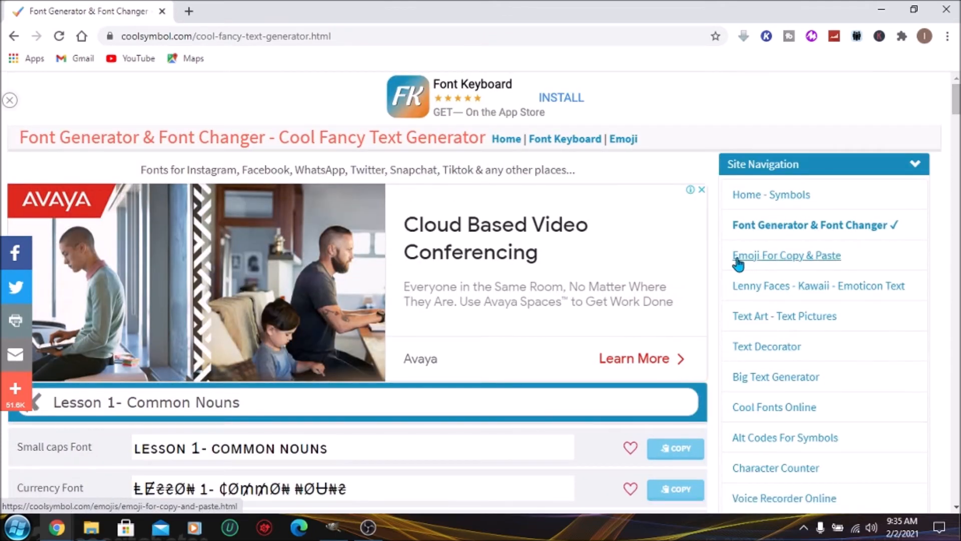
pyautogui.click(768, 256)
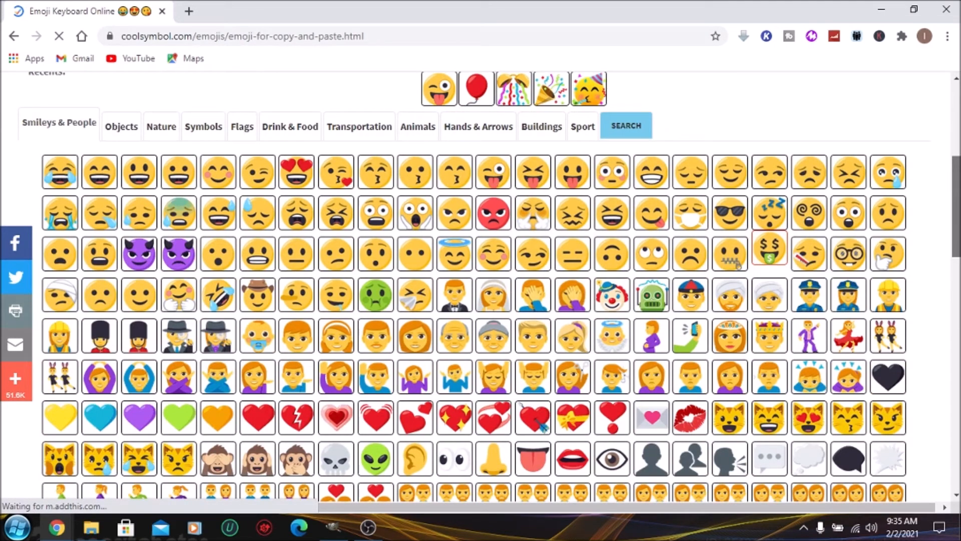
# Step: Look through the emojis in the Smileys & People, Symbols and Sport categories
pyautogui.scroll(-3, 770, 248)
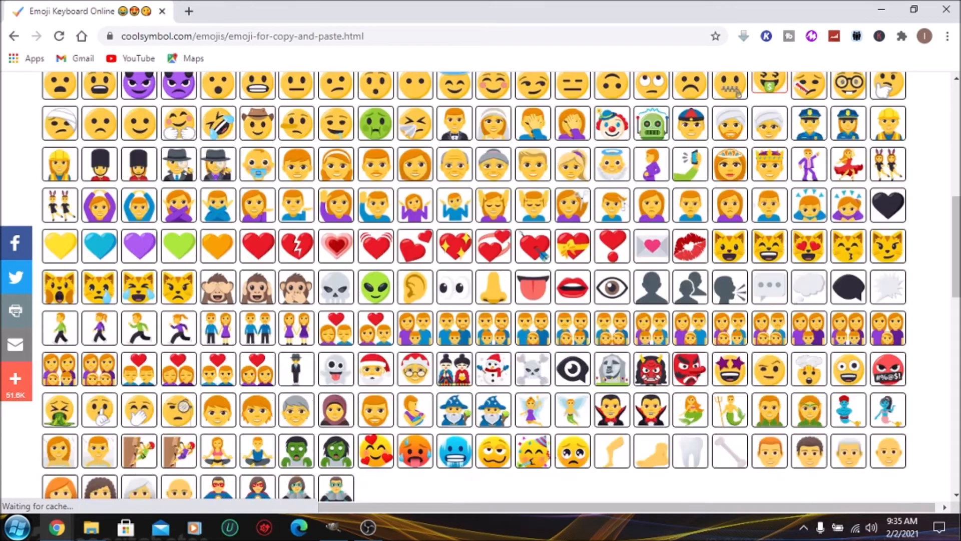
pyautogui.scroll(5, 695, 184)
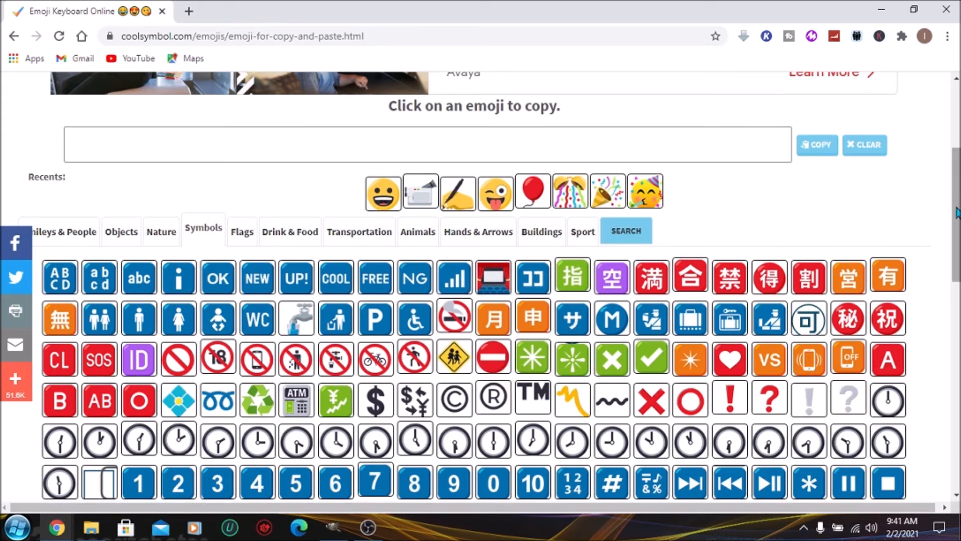
pyautogui.scroll(-3, 951, 219)
pyautogui.scroll(-2, 951, 219)
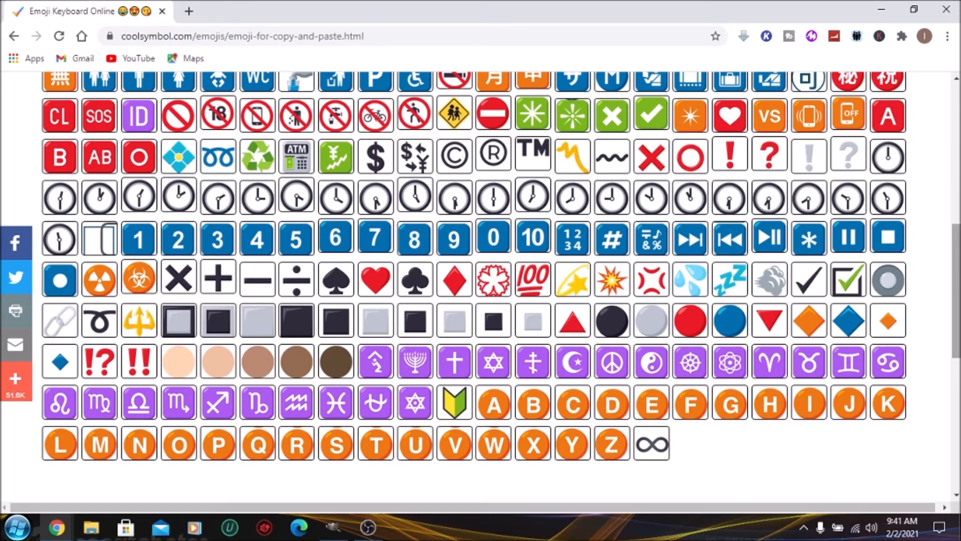
pyautogui.moveTo(957, 308); pyautogui.dragTo(956, 247)
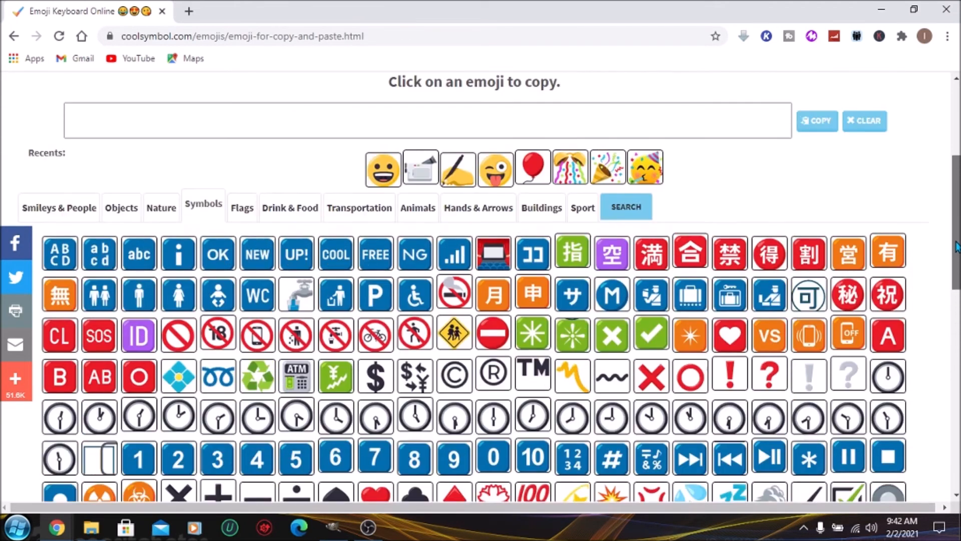
pyautogui.click(585, 209)
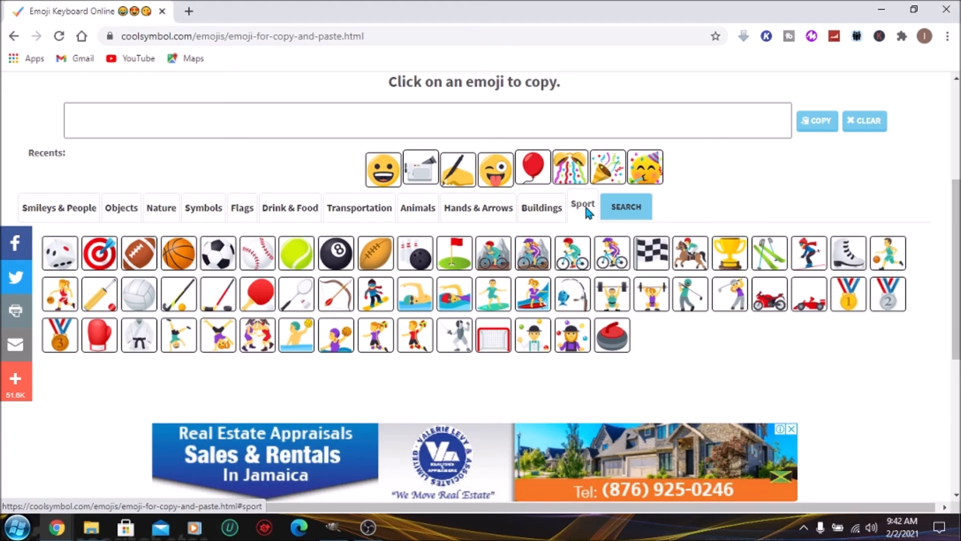
# Step: Search the emojis for "writing" and copy the Writing Hand emoji
pyautogui.moveTo(376, 536)
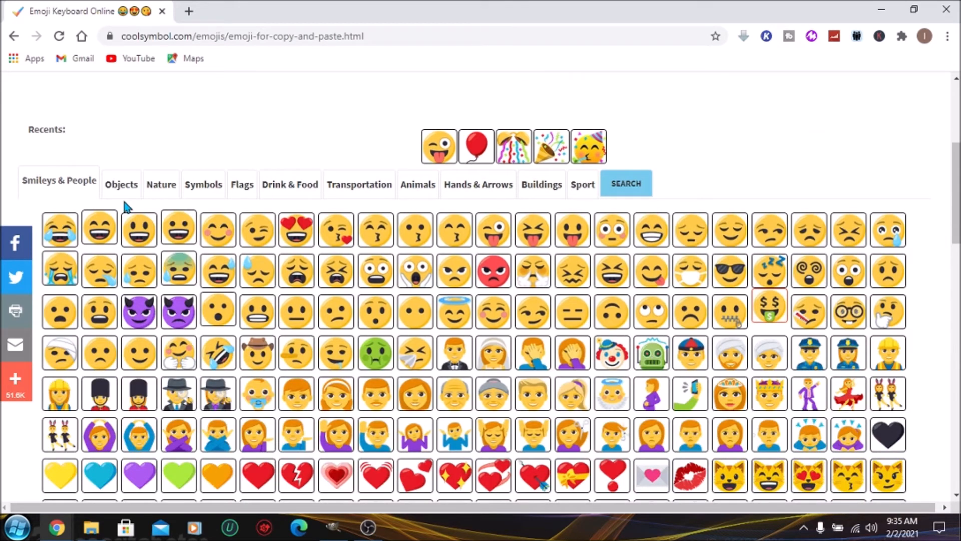
pyautogui.click(632, 184)
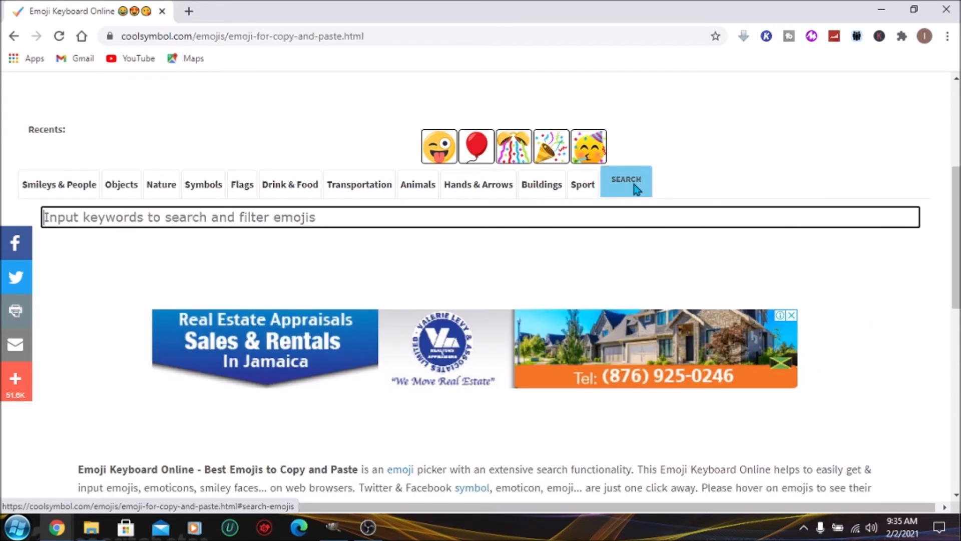
pyautogui.click(421, 217)
pyautogui.write('writing')
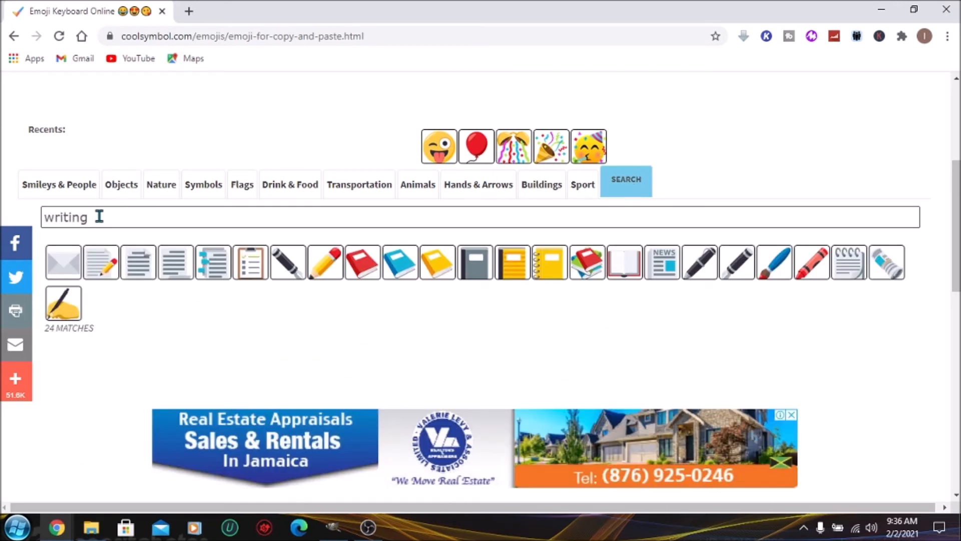
pyautogui.click(99, 216)
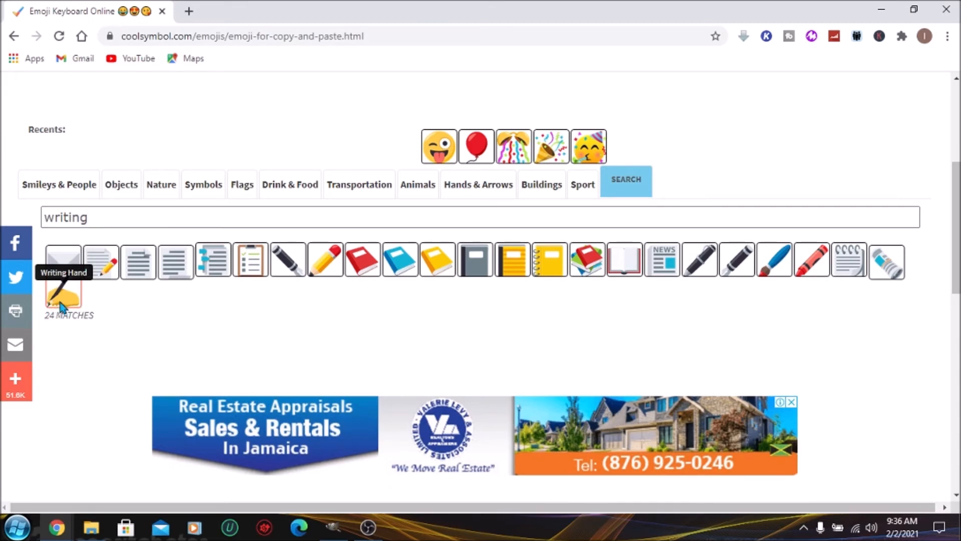
pyautogui.click(61, 305)
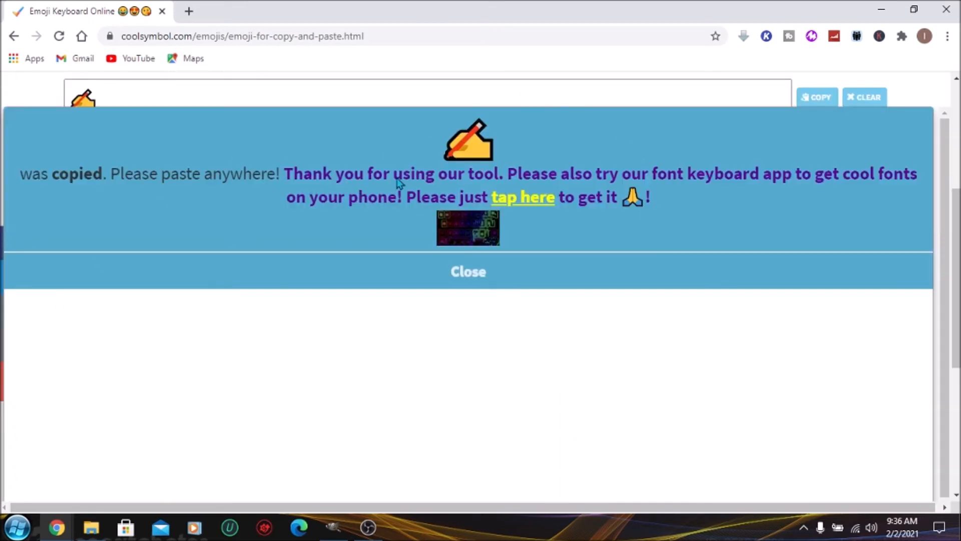
# Step: Switch to the Google Classroom window and paste the emoji at the start of the "Lesson 1- Common Nouns" topic name
pyautogui.moveTo(63, 530)
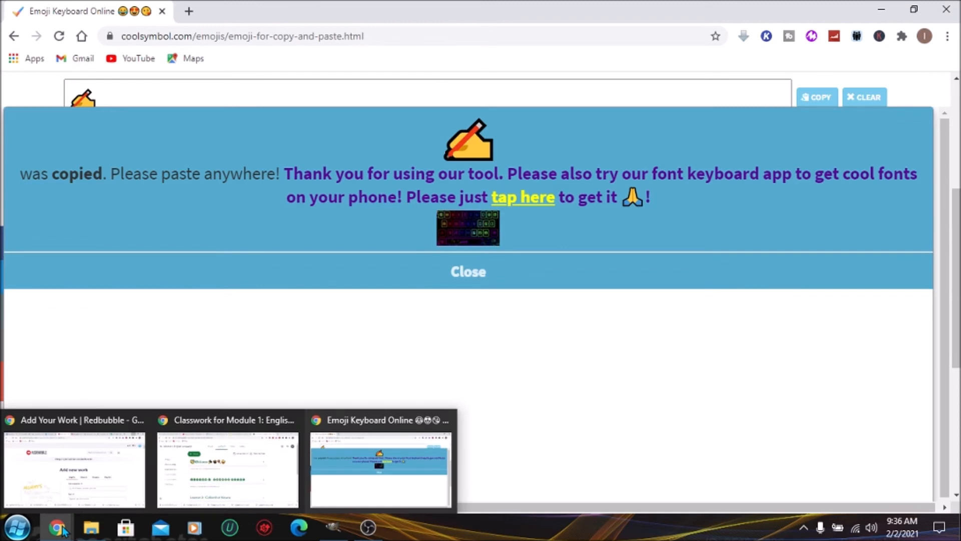
pyautogui.click(176, 482)
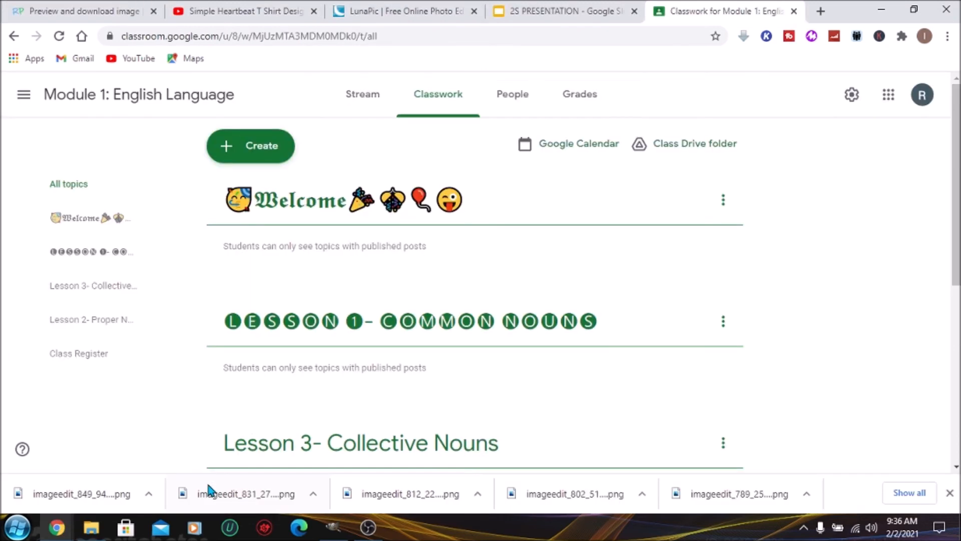
pyautogui.click(725, 324)
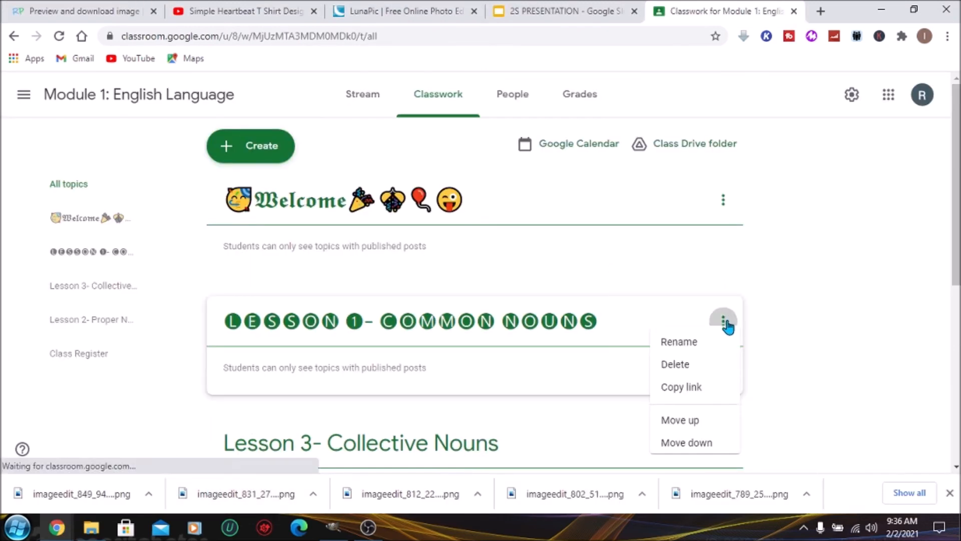
pyautogui.click(676, 344)
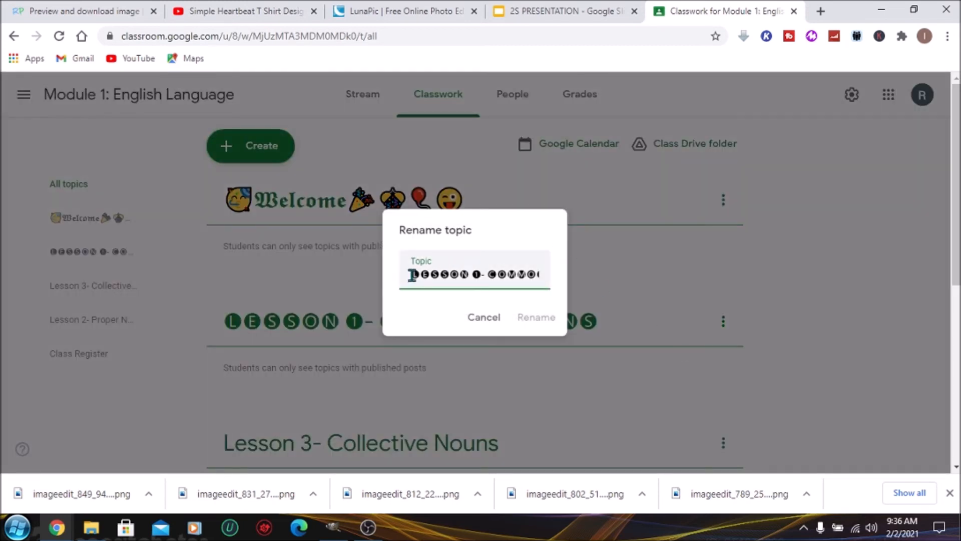
pyautogui.rightClick(412, 274)
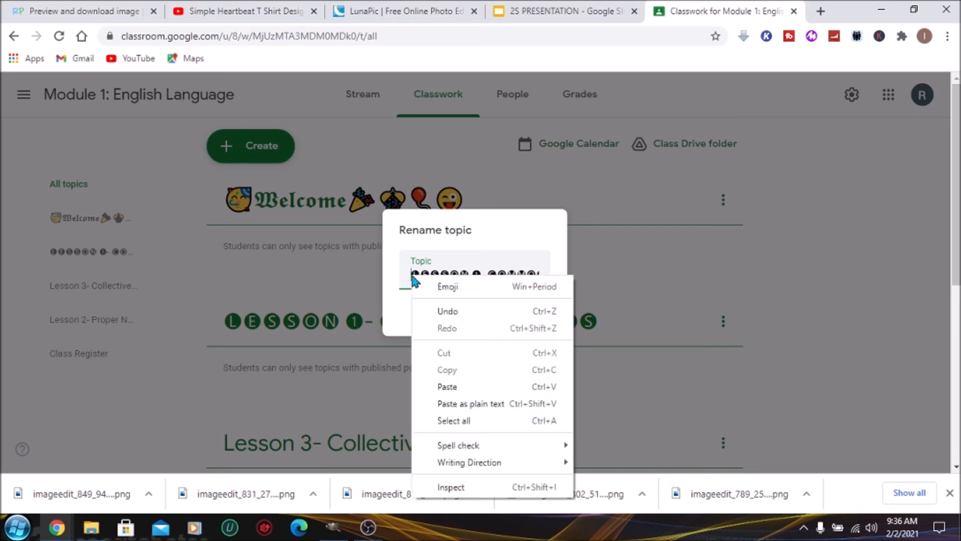
pyautogui.click(448, 386)
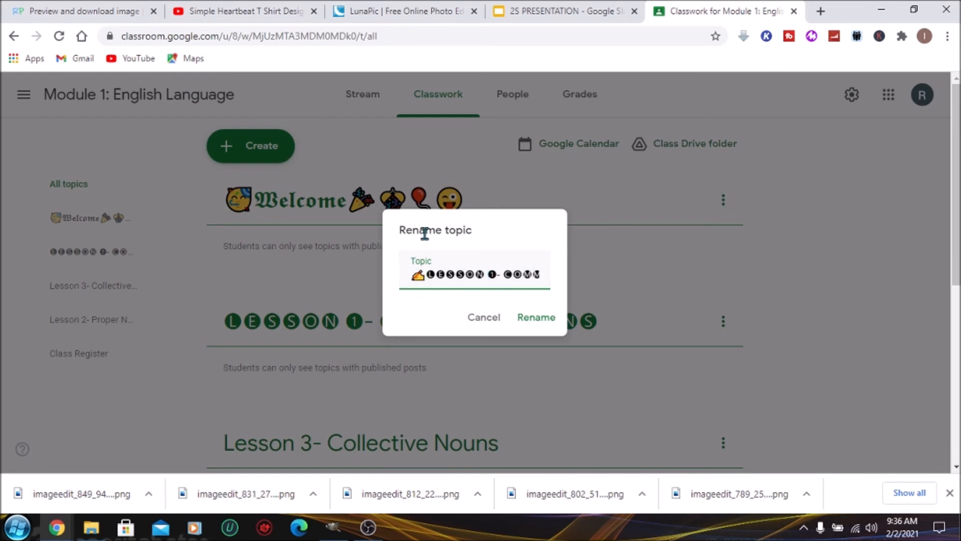
# Step: Return to the Emoji Keyboard window, replace the search with "video" and copy the video camera emoji
pyautogui.moveTo(55, 532)
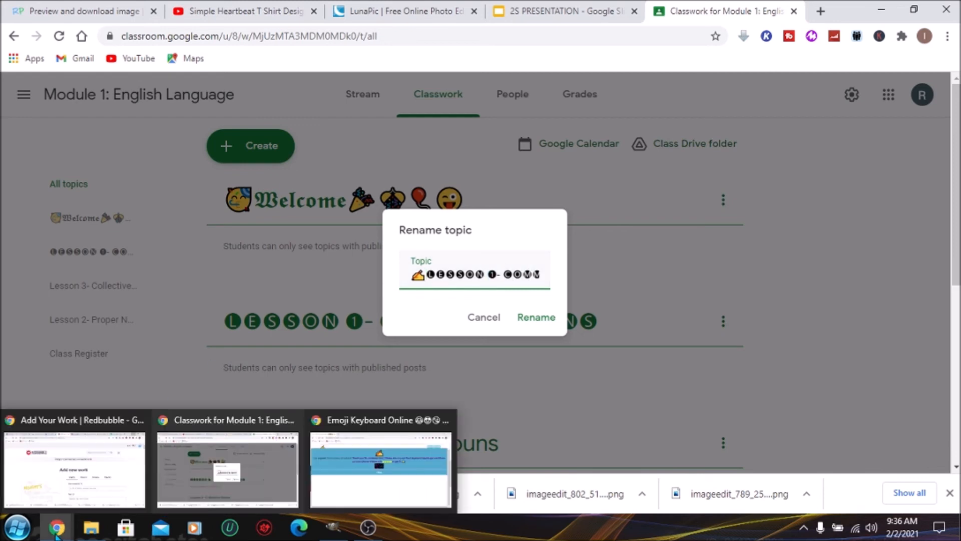
pyautogui.click(351, 473)
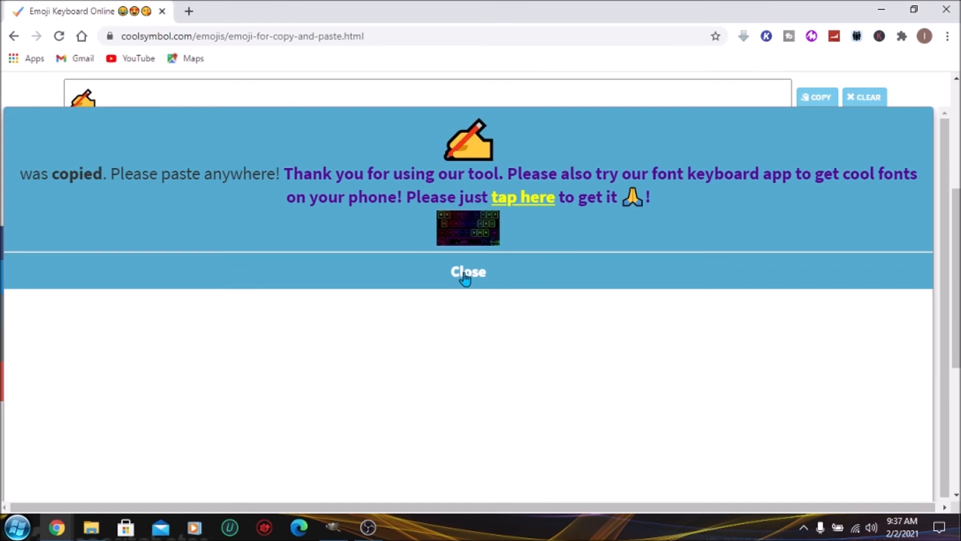
pyautogui.click(466, 273)
pyautogui.click(233, 211)
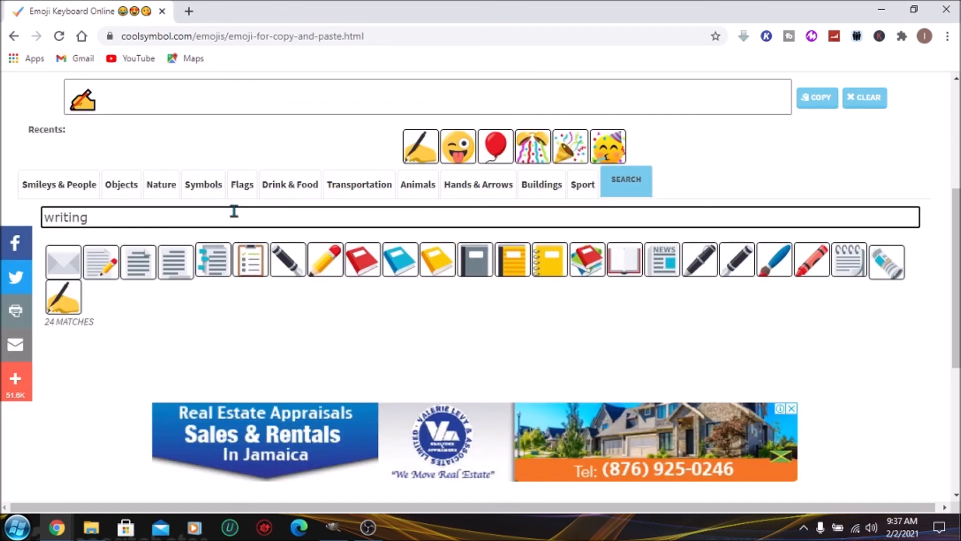
pyautogui.press('BackSpace')
pyautogui.press('BackSpace')
pyautogui.press('BackSpace')
pyautogui.press('BackSpace')
pyautogui.press('BackSpace')
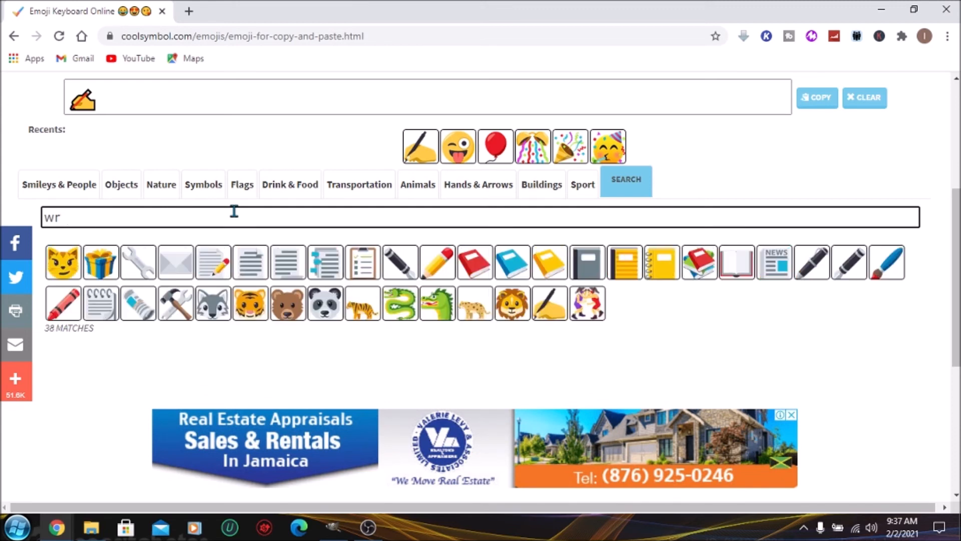
pyautogui.press('BackSpace')
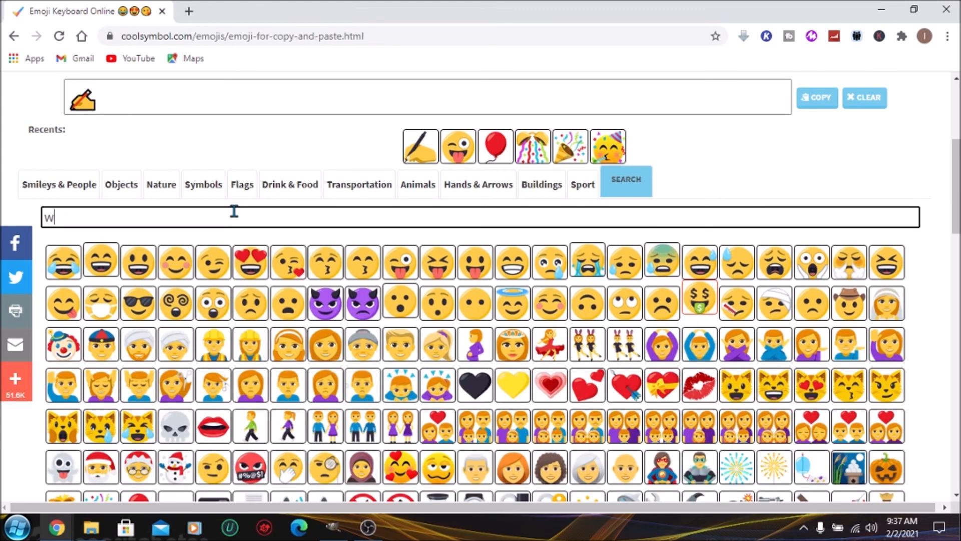
pyautogui.press('BackSpace')
pyautogui.write('video')
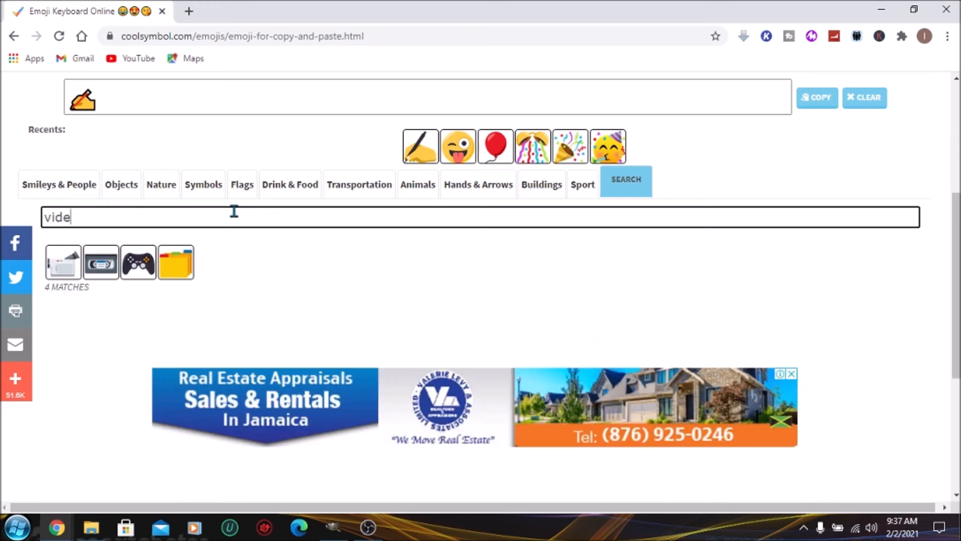
pyautogui.click(71, 263)
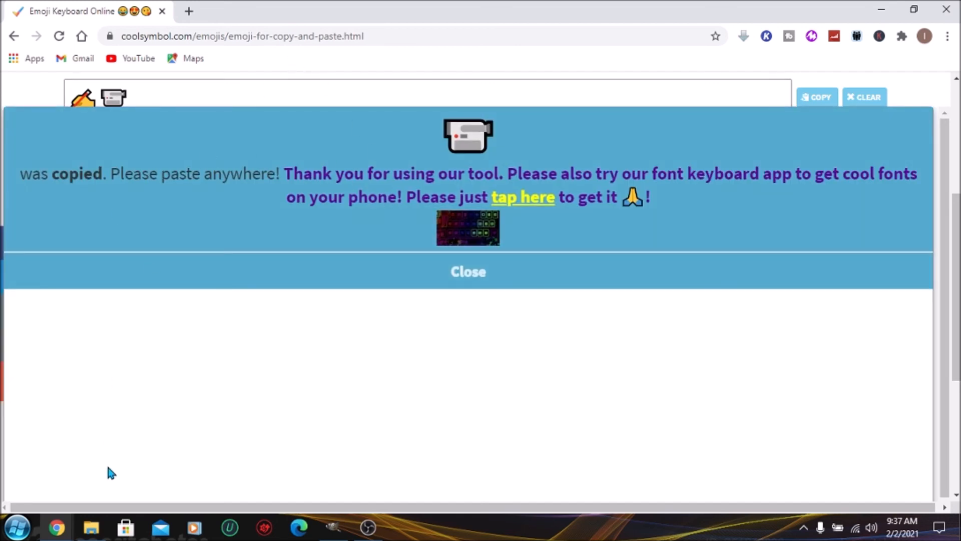
# Step: Switch back to Google Classroom and paste the video camera emoji at the end of the Lesson 1 topic name
pyautogui.moveTo(63, 523)
pyautogui.click(191, 473)
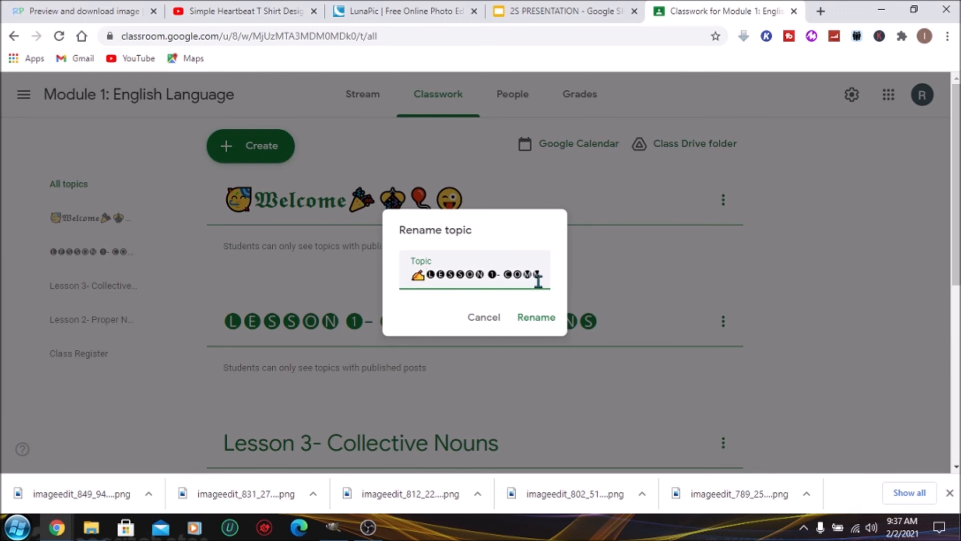
pyautogui.press('Right')
pyautogui.press('Right')
pyautogui.press('Right')
pyautogui.press('Right')
pyautogui.press('Right')
pyautogui.press('Right')
pyautogui.press('Right')
pyautogui.press('Right')
pyautogui.press('Right')
pyautogui.press('Right')
pyautogui.press('Right')
pyautogui.press('Right')
pyautogui.press('Right')
pyautogui.press('Right')
pyautogui.press('Right')
pyautogui.press('Right')
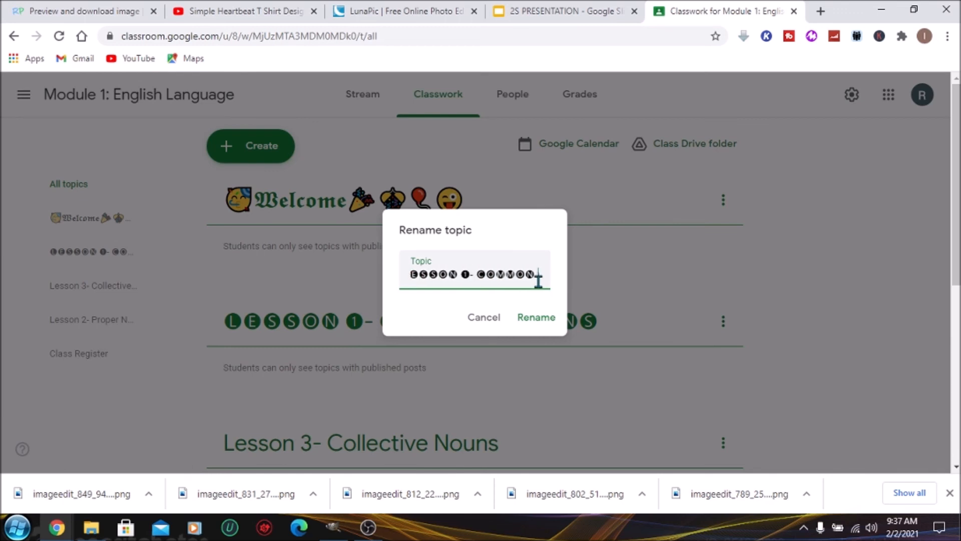
pyautogui.press('Right')
pyautogui.press('Right')
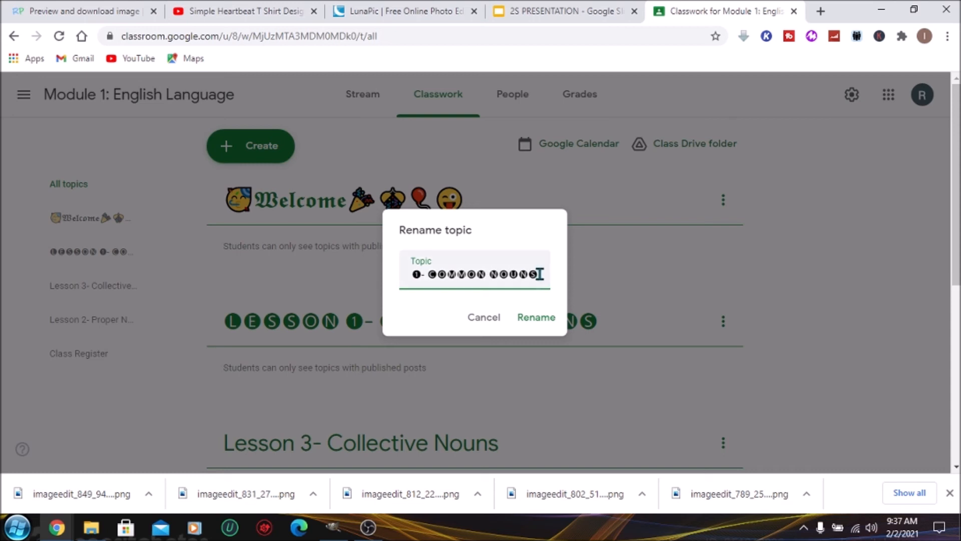
pyautogui.rightClick(539, 275)
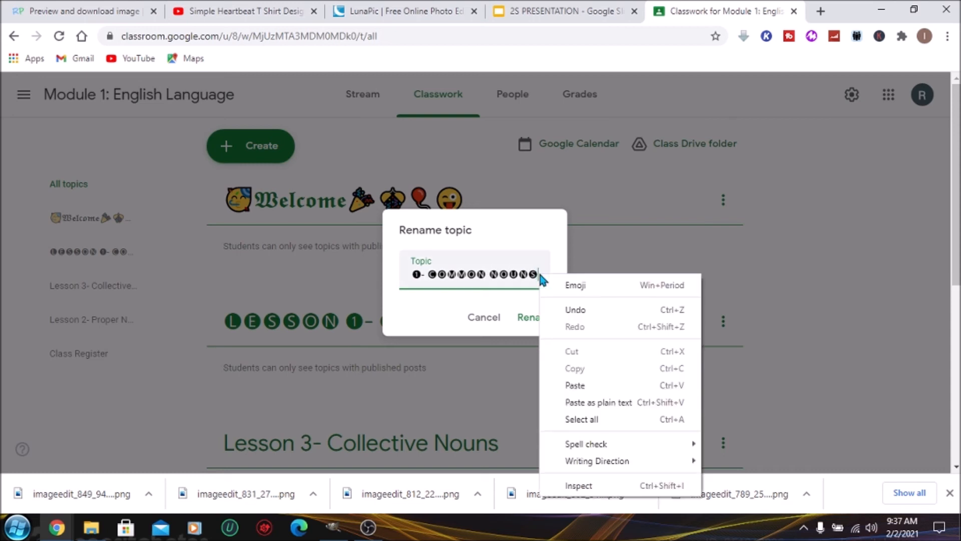
pyautogui.click(575, 386)
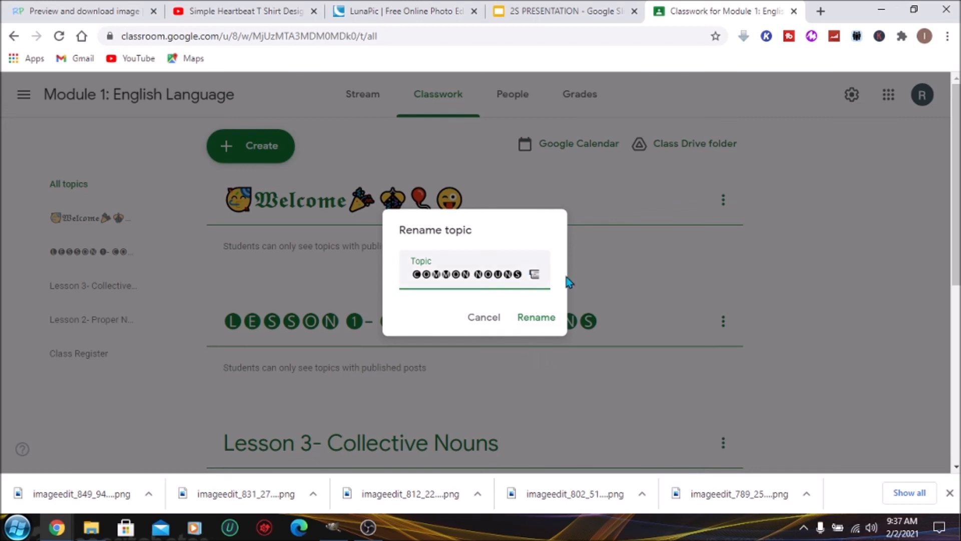
pyautogui.press('End')
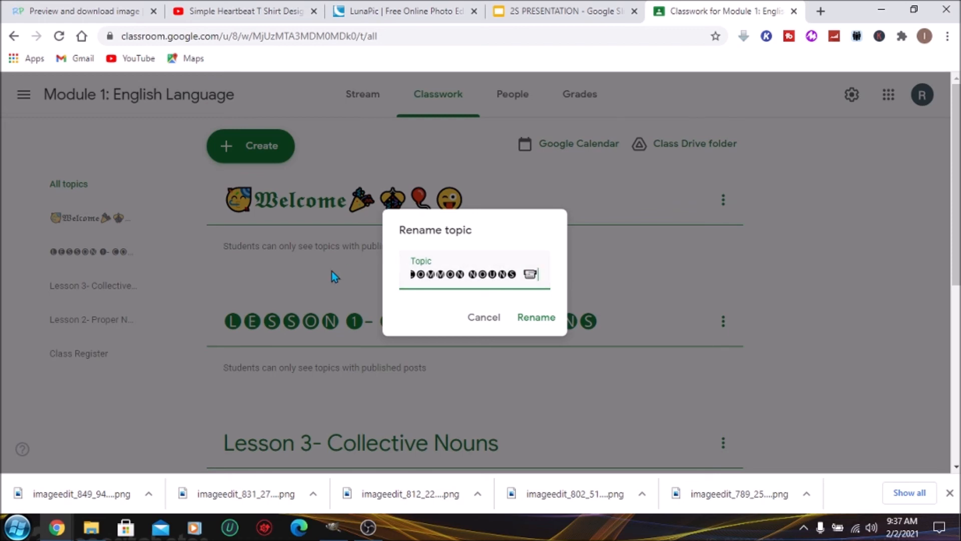
# Step: Add the grinning face emoji from the Smileys & People category after the video camera and save the renamed Lesson 1 topic
pyautogui.moveTo(56, 527)
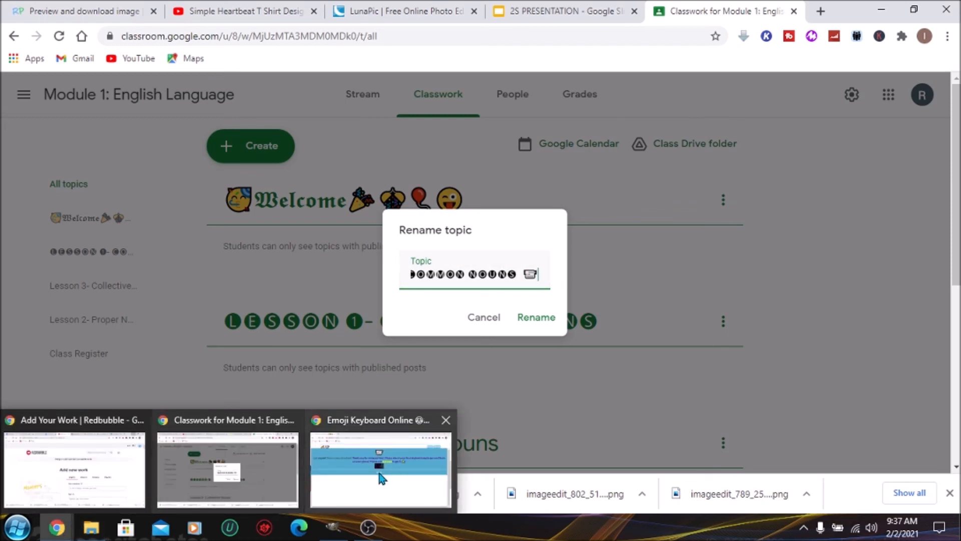
pyautogui.click(378, 473)
pyautogui.click(472, 273)
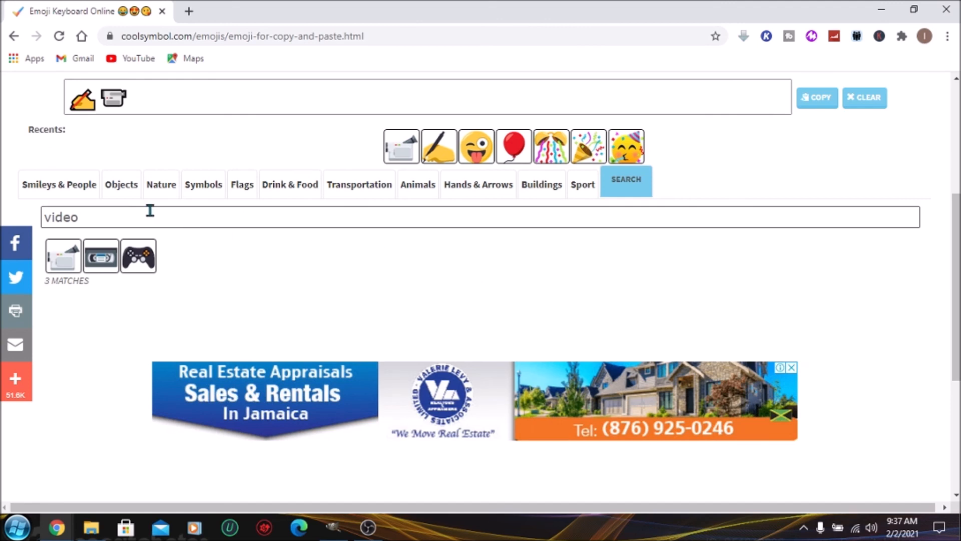
pyautogui.click(70, 190)
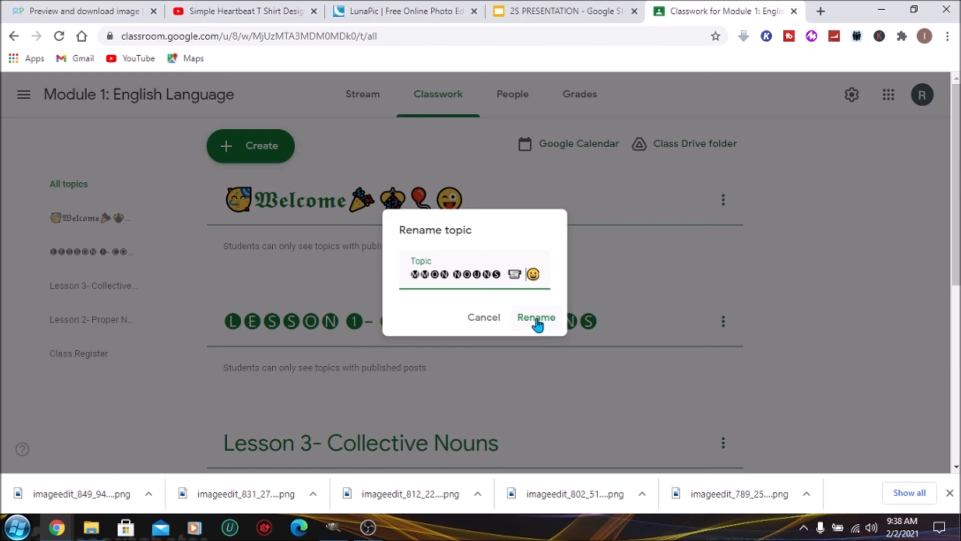
pyautogui.click(535, 320)
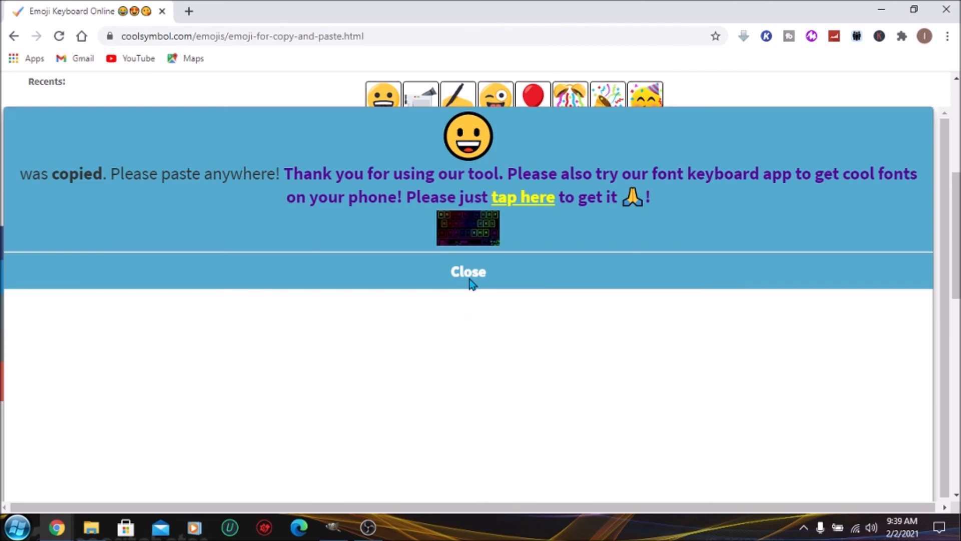
# Step: Dismiss the copy notice on the emoji page and look over the Smileys & People emojis
pyautogui.click(470, 279)
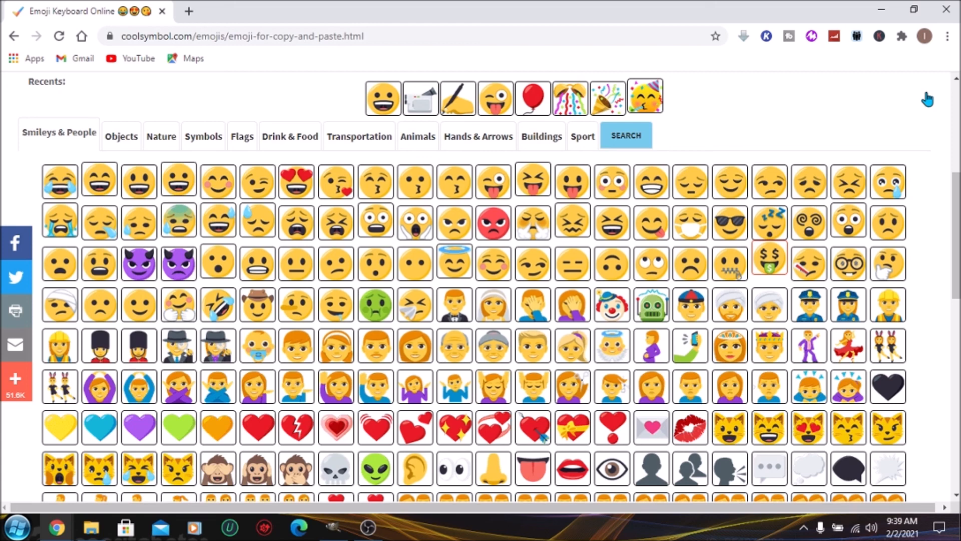
pyautogui.scroll(-1, 927, 100)
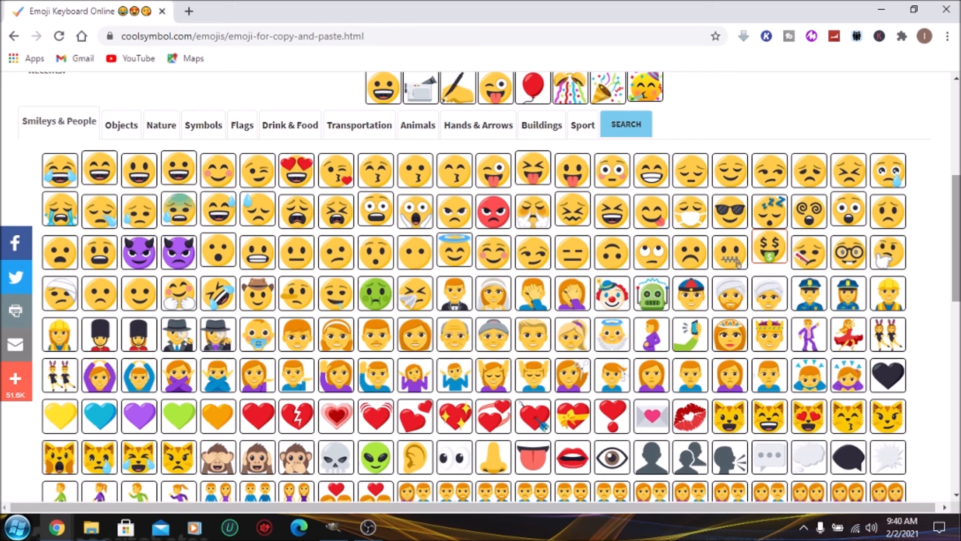
pyautogui.click(374, 535)
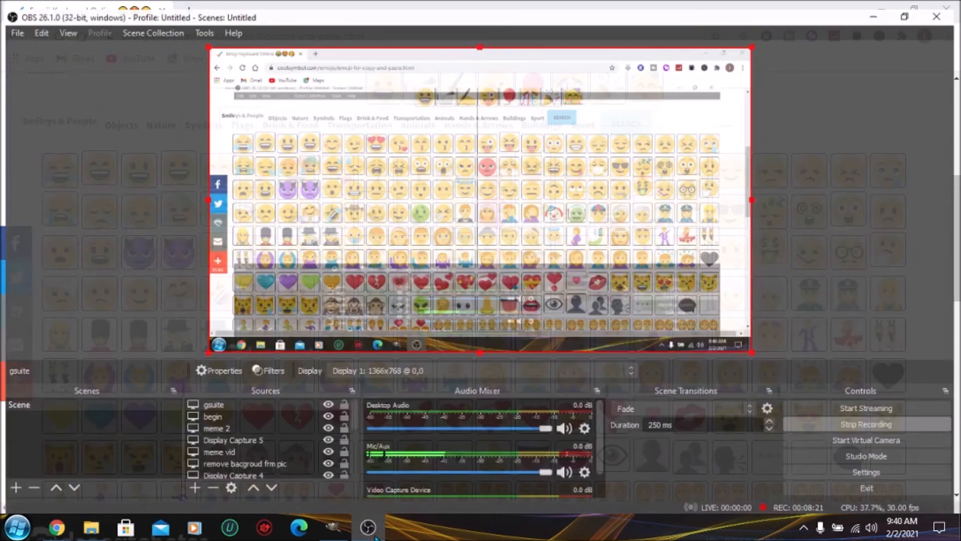